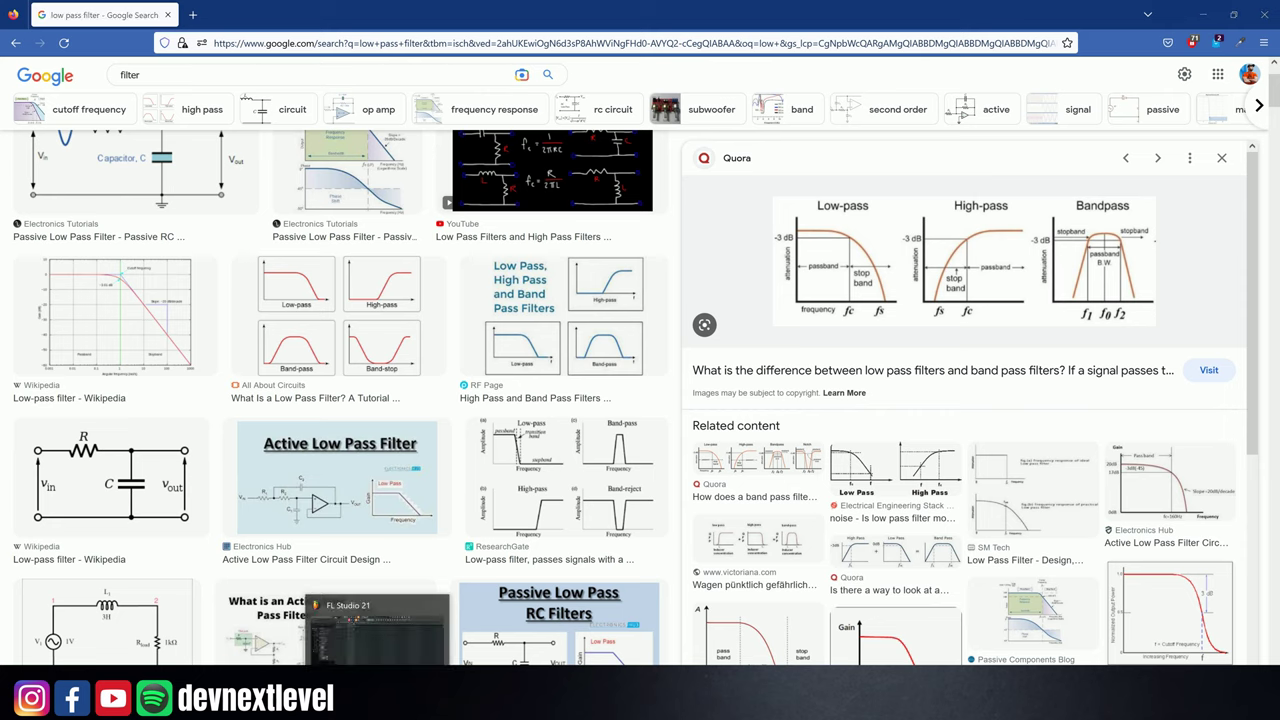
- Switch to FL Studio and zoom the playlist in on the Pattern 1 clip
click(378, 704)
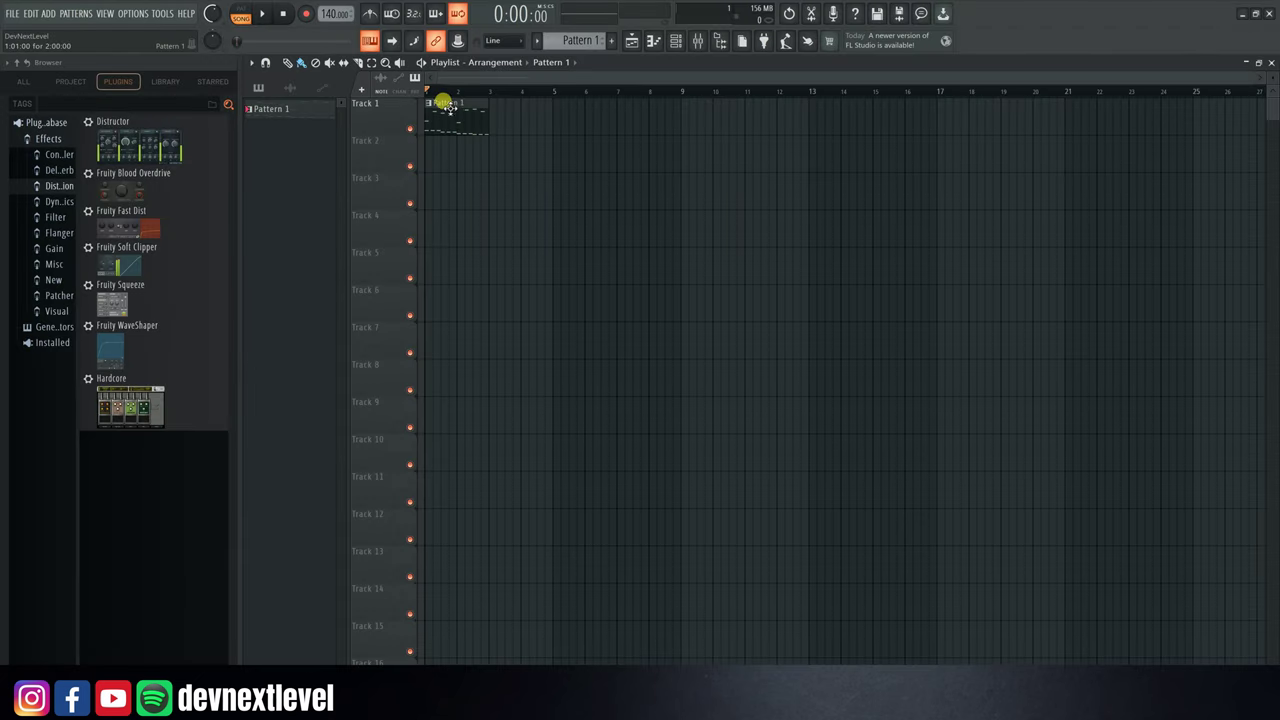
scroll(430, 93, up, 3)
scroll(437, 92, up, 2)
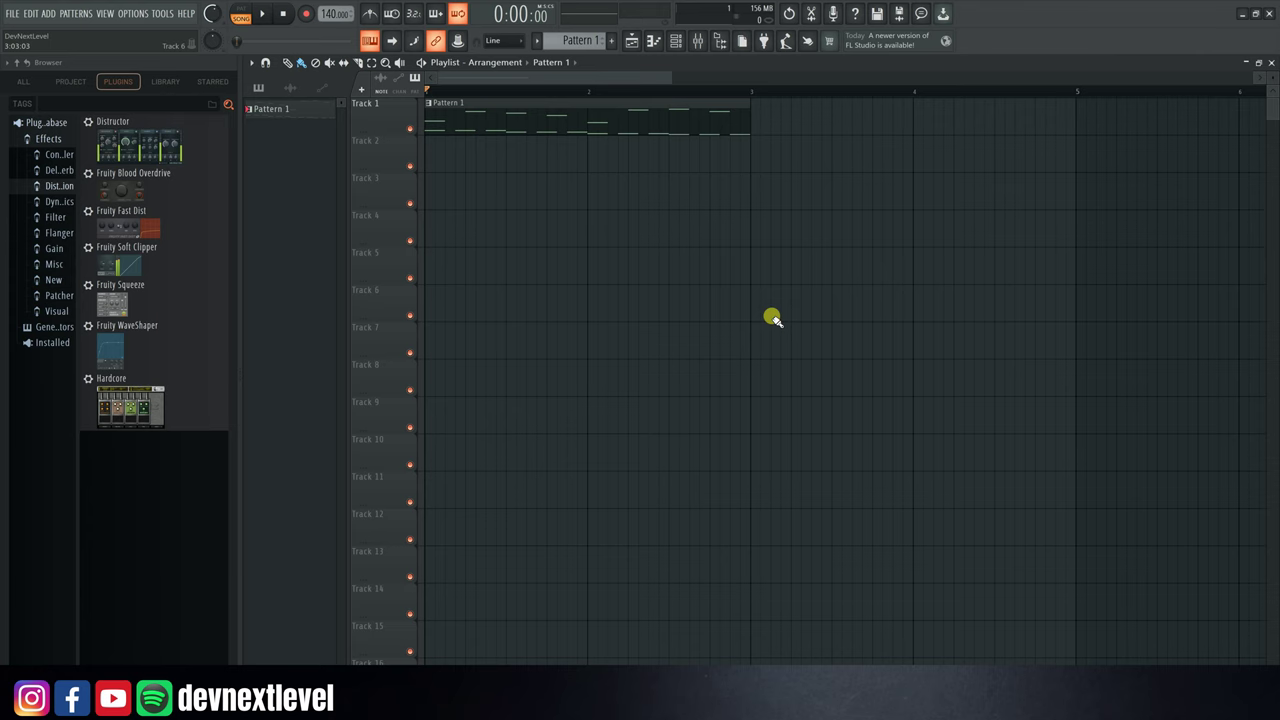
- Open Fruity Parametric EQ 2 from Insert 1 in the mixer, close the mixer, and place the plugin window in the workspace
click(697, 41)
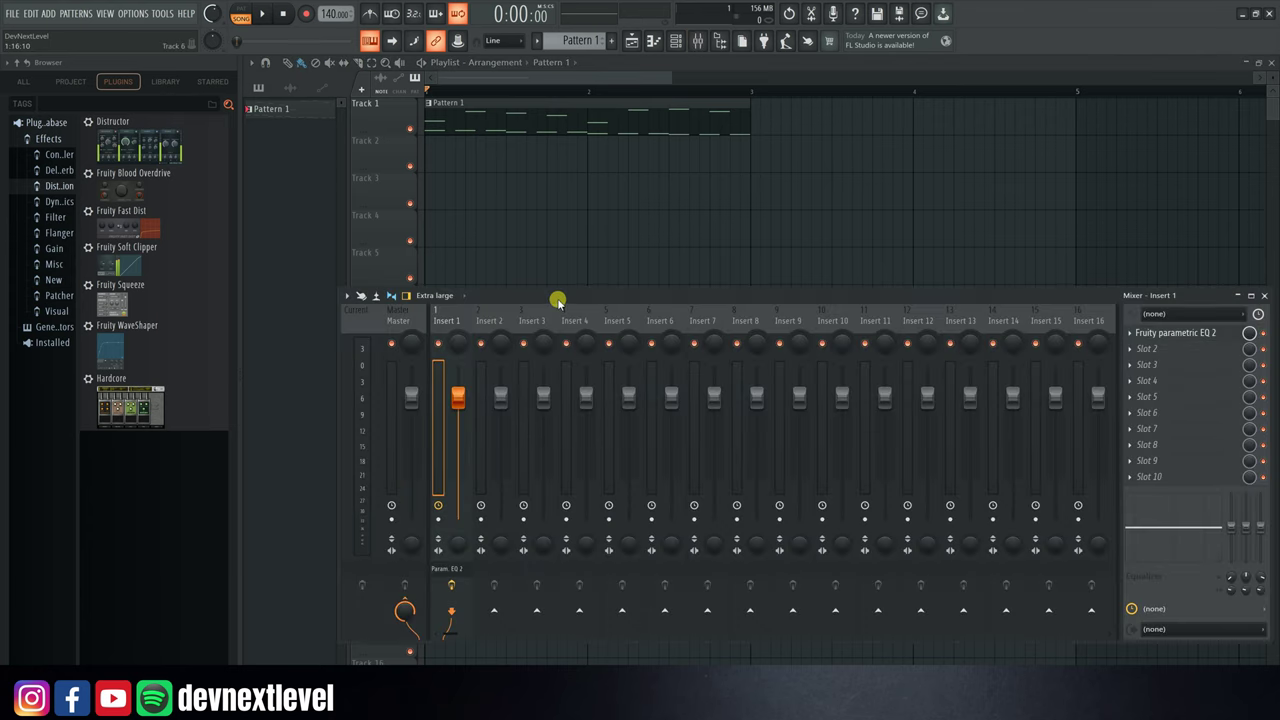
click(1181, 335)
click(1268, 298)
drag(556, 164, 747, 207)
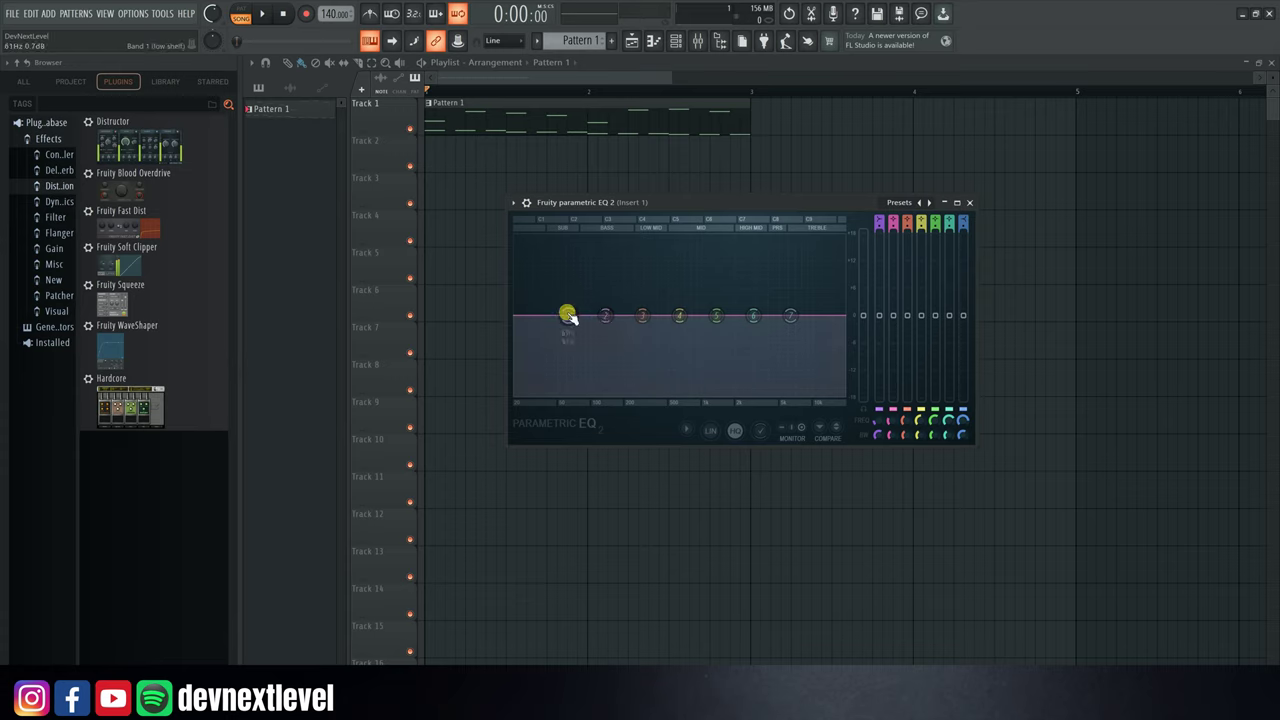
- Try a boost on low-shelf band 1 of Fruity Parametric EQ 2 and reset the band
drag(567, 316, 565, 280)
right_click(565, 280)
click(582, 293)
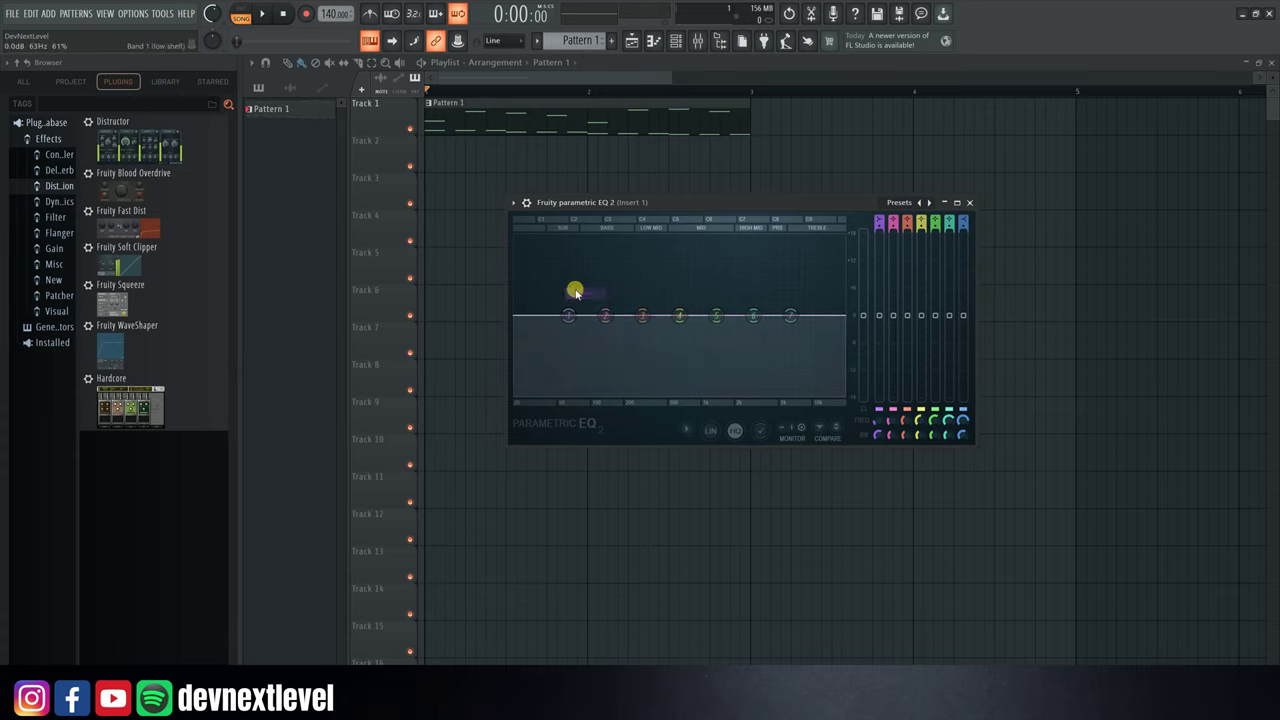
- Try a boost of about 8.6 dB on the high-shelf band of Fruity Parametric EQ 2 and reset the band
drag(805, 320, 791, 276)
right_click(791, 278)
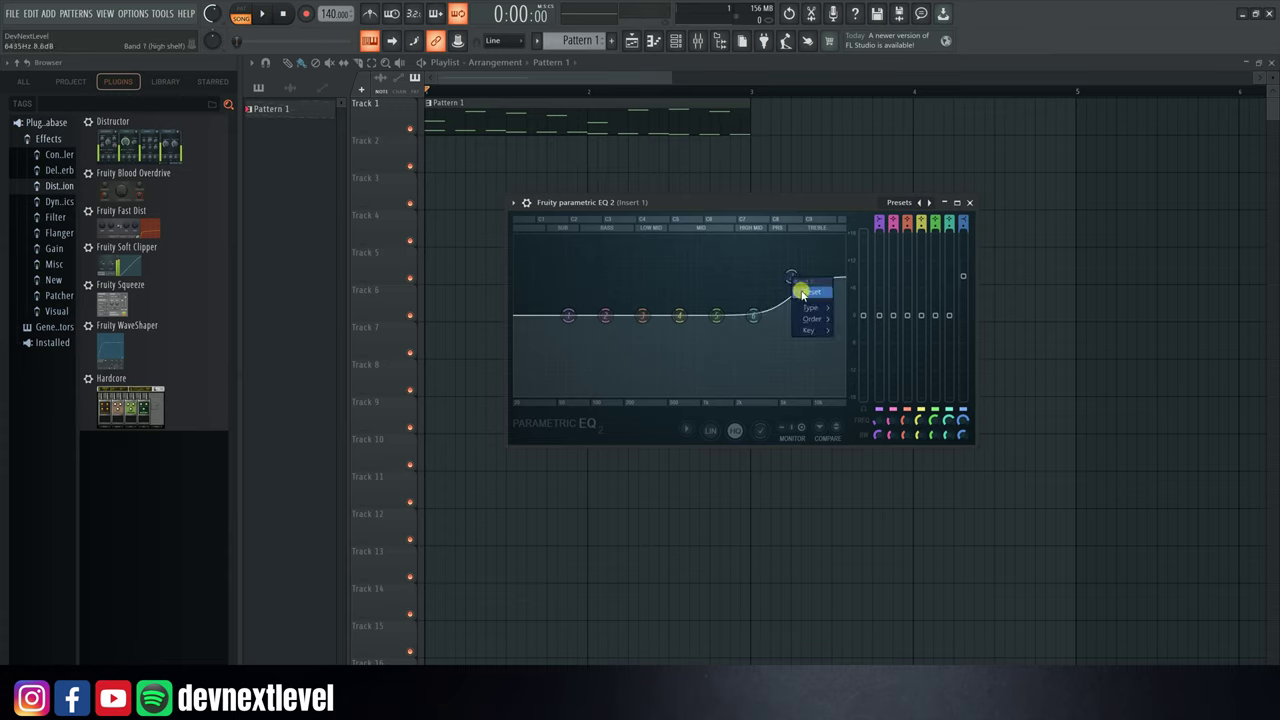
click(803, 291)
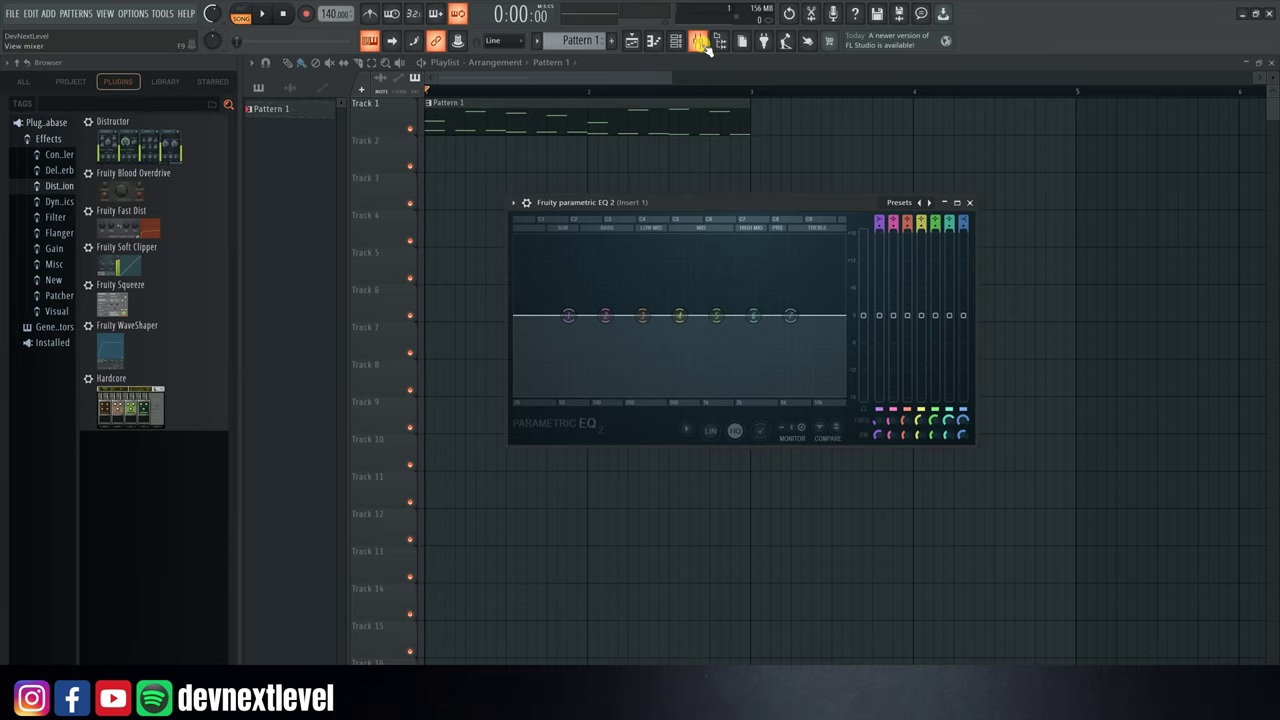
- Show the mixer again and try an 18 dB high-shelf cut on Insert 1's built-in equalizer, resetting the band
click(701, 42)
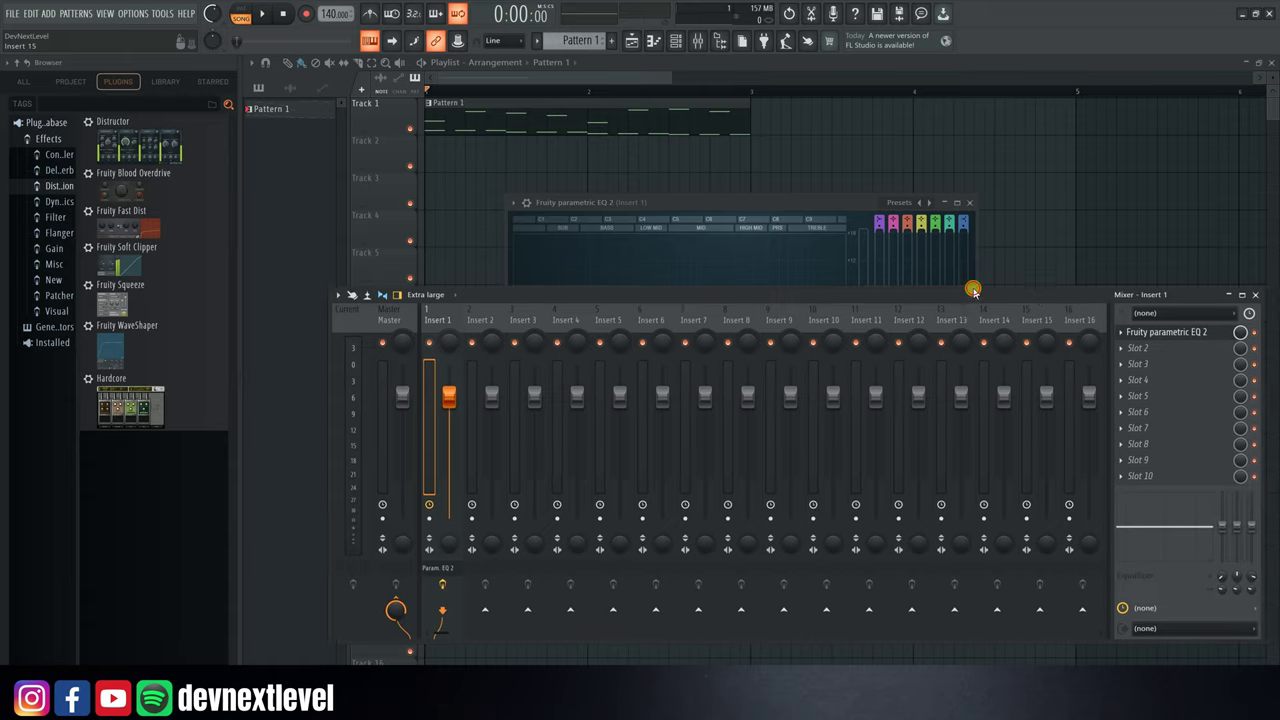
drag(971, 291, 758, 236)
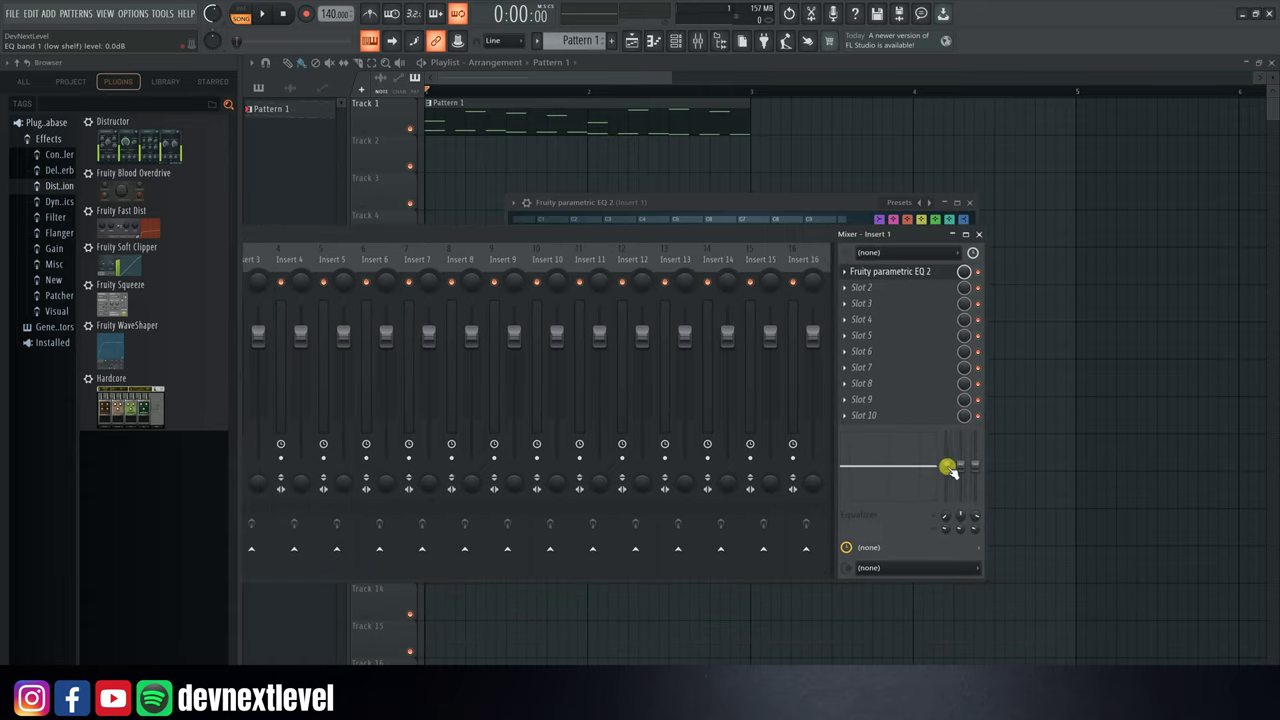
drag(976, 468, 976, 498)
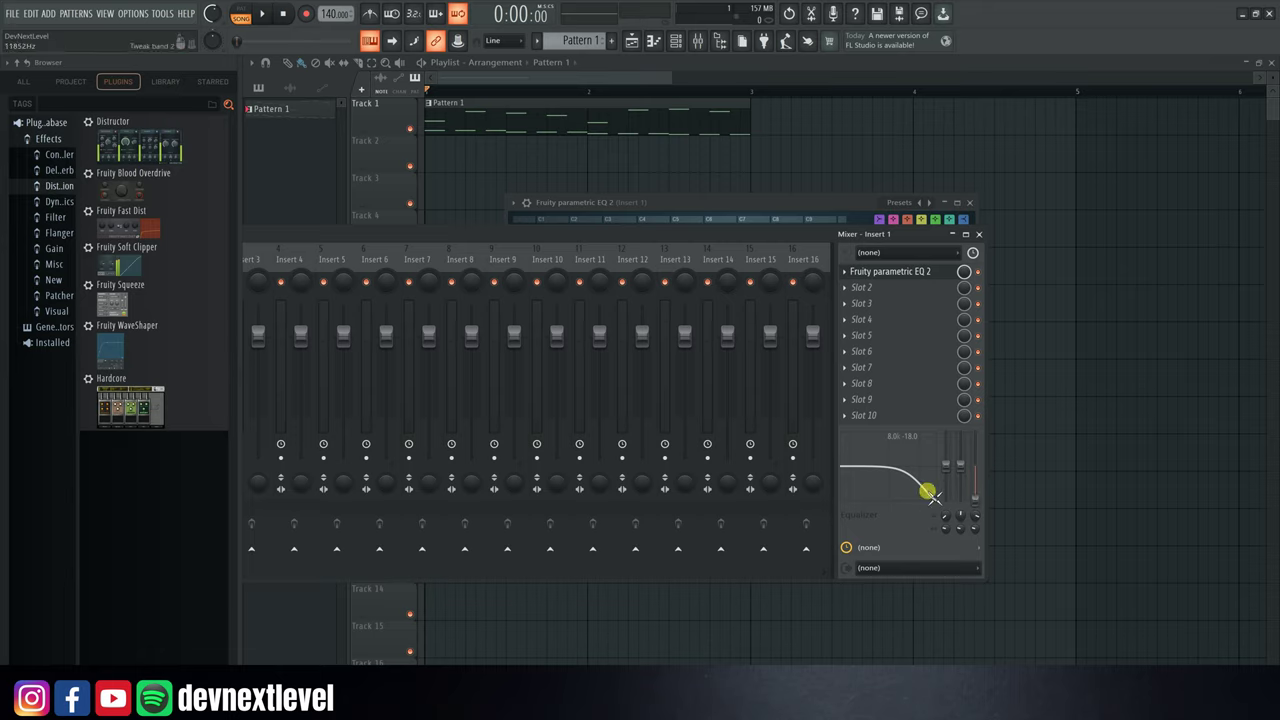
right_click(980, 502)
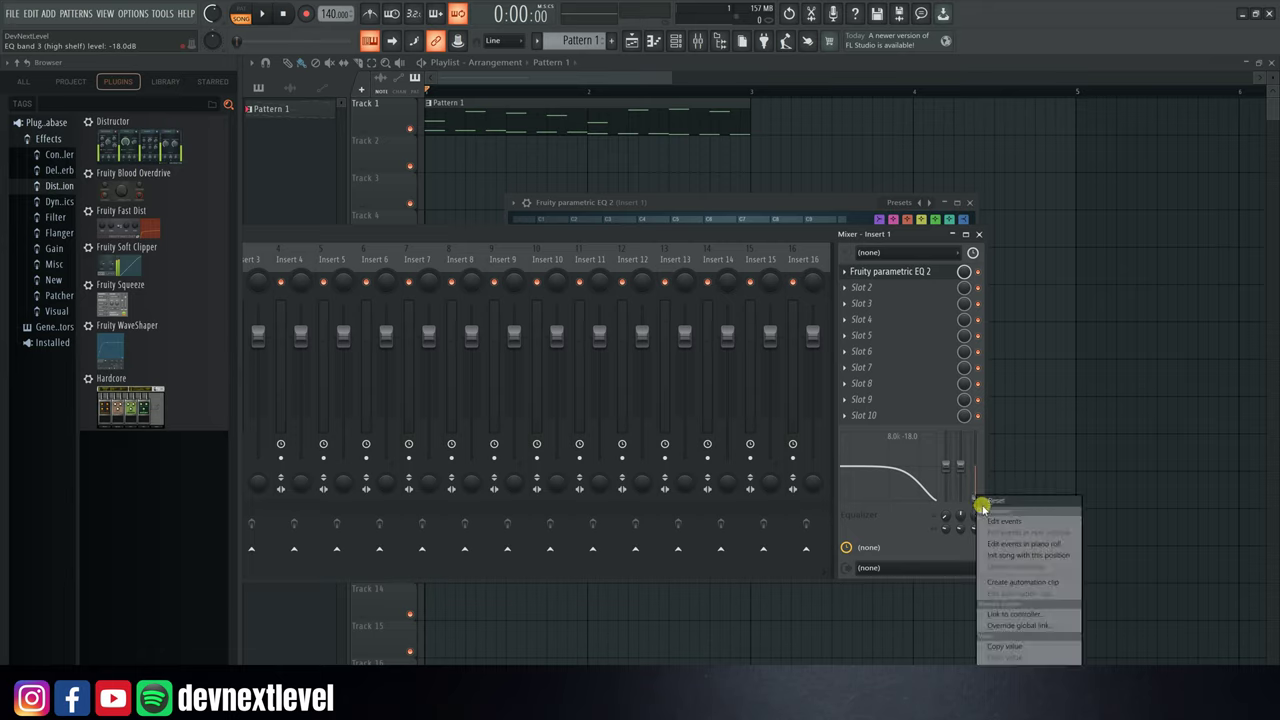
click(986, 505)
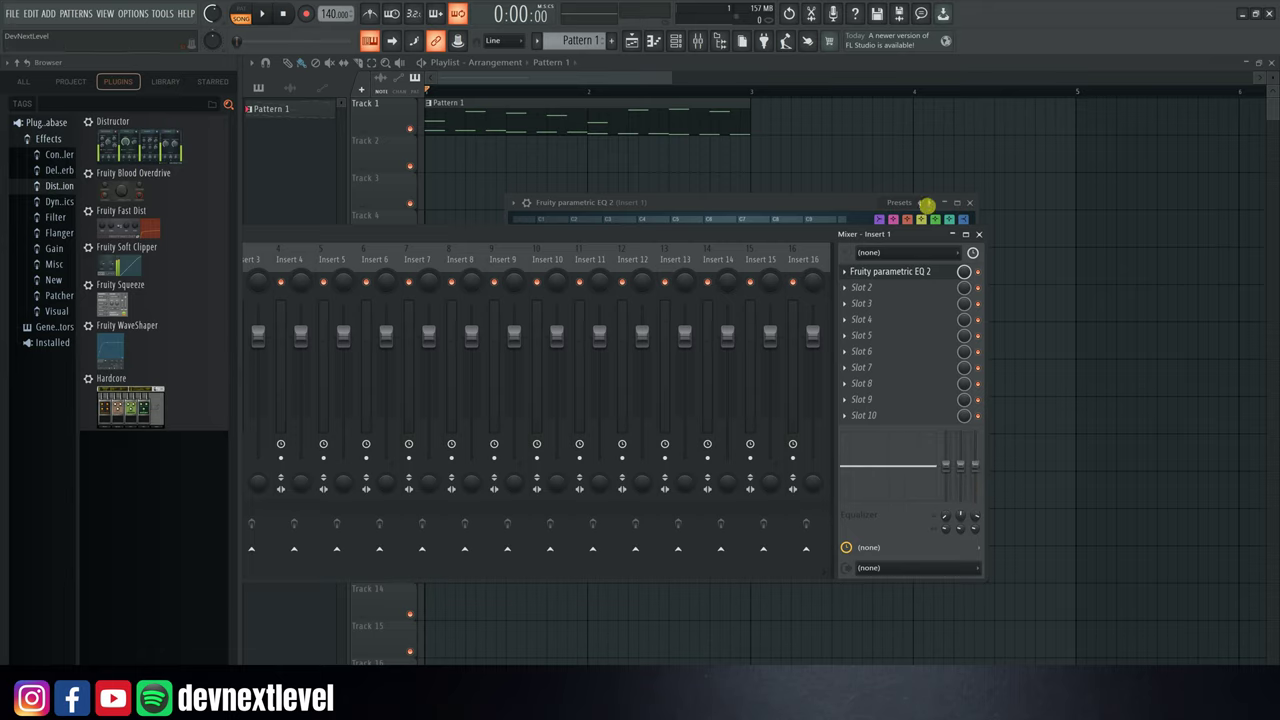
- During playback, sweep the high-shelf level of Insert 1's built-in equalizer between -18 dB and 18 dB, and reset it
key(space)
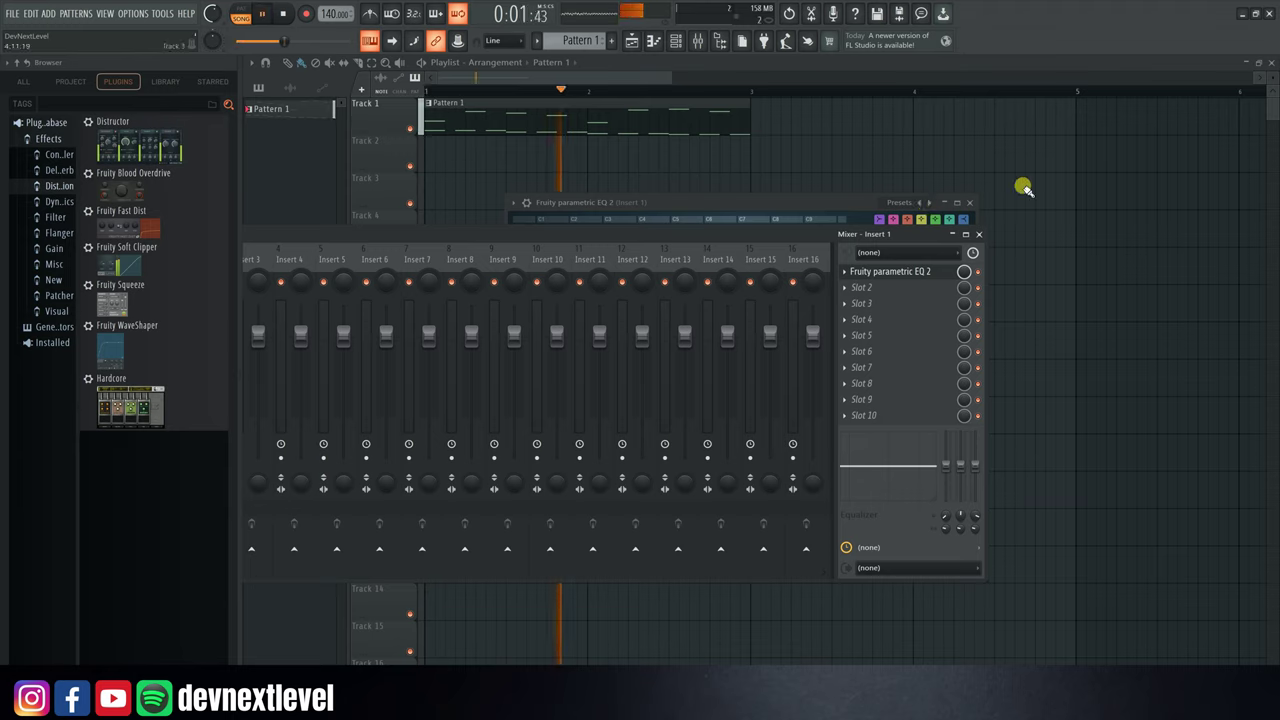
drag(975, 462, 975, 497)
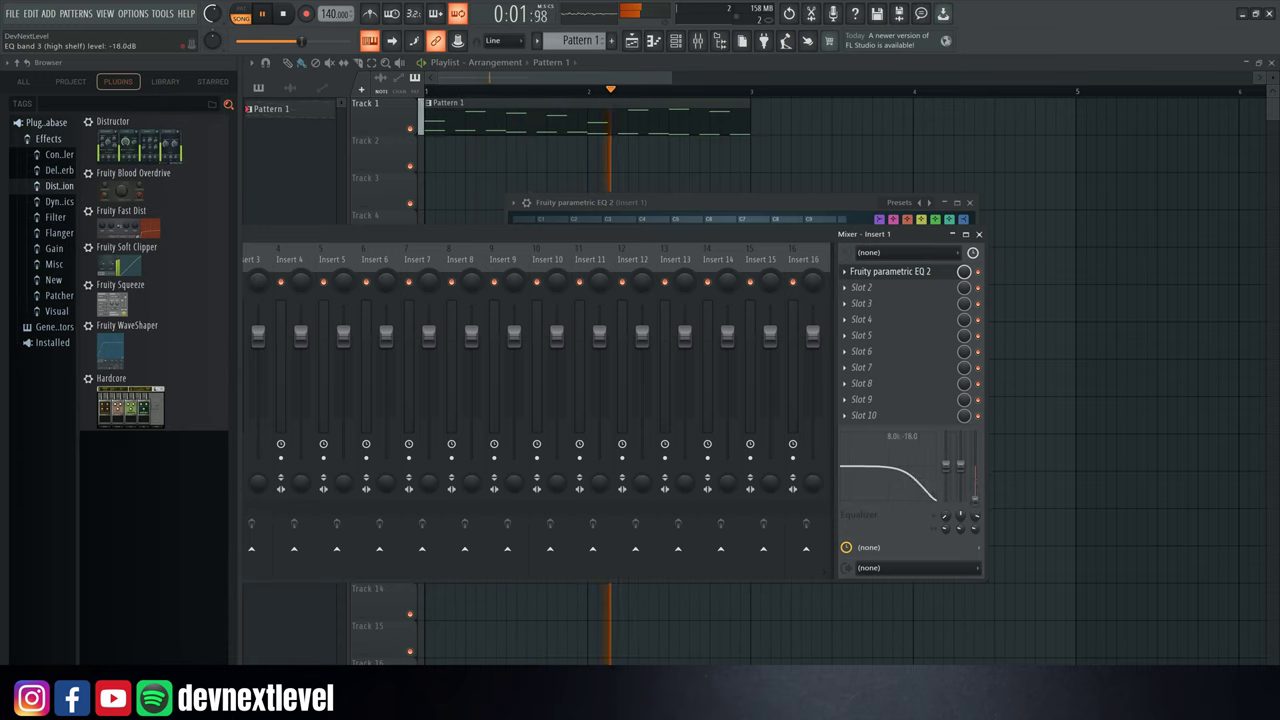
mouse_move(975, 499)
mouse_down()
mouse_move(975, 431)
mouse_move(975, 499)
mouse_up()
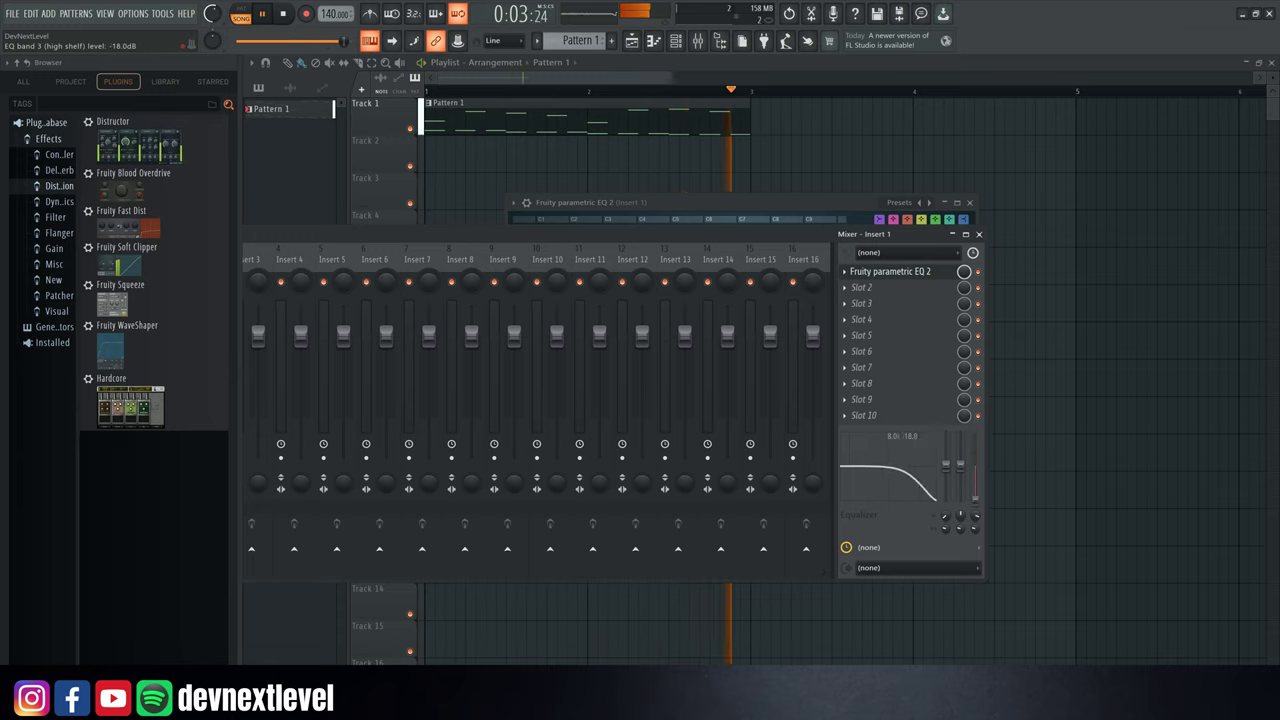
drag(975, 499, 975, 431)
key(space)
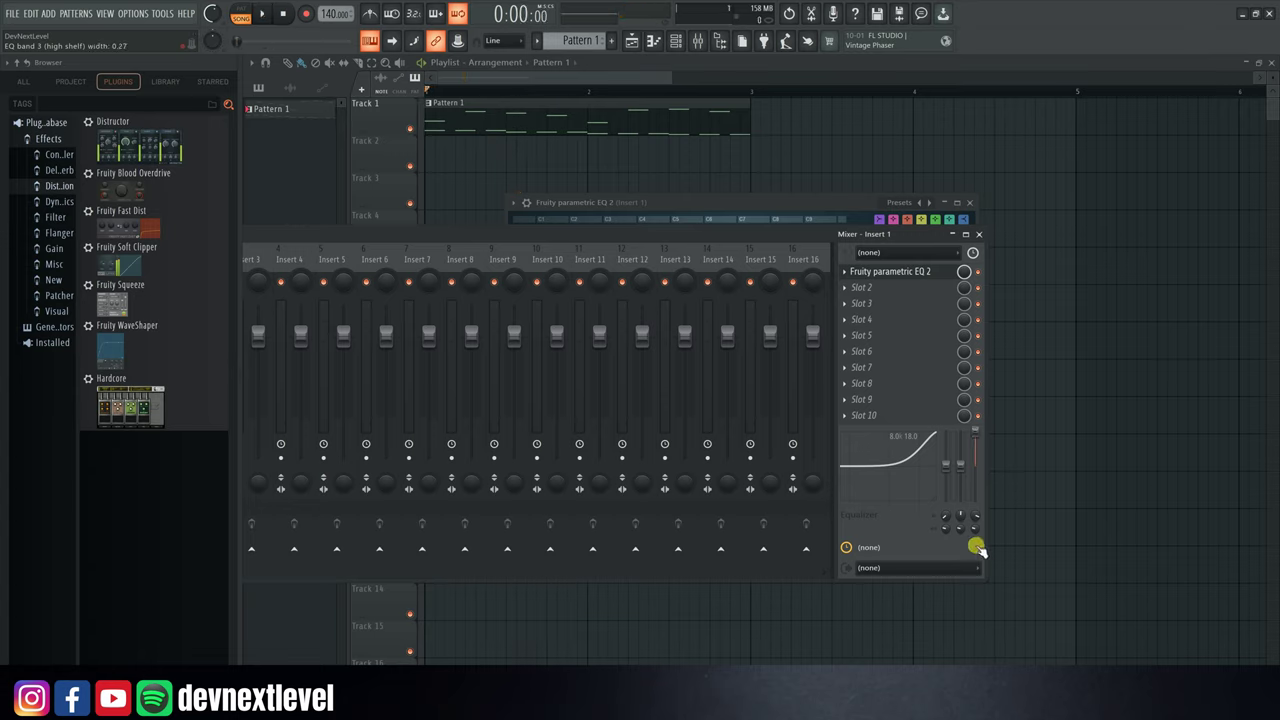
right_click(977, 432)
click(988, 438)
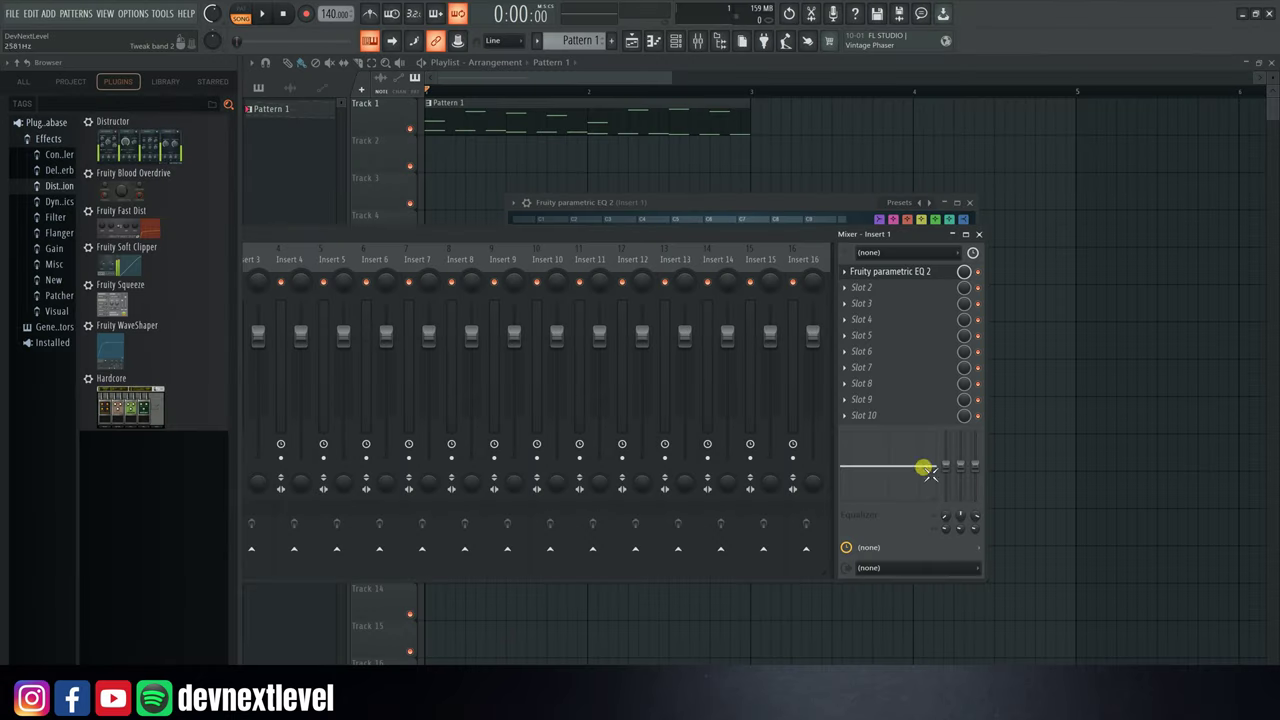
- Try an 18 dB low-shelf cut at 90 Hz on Insert 1's equalizer curve and reset the band
drag(930, 470, 940, 468)
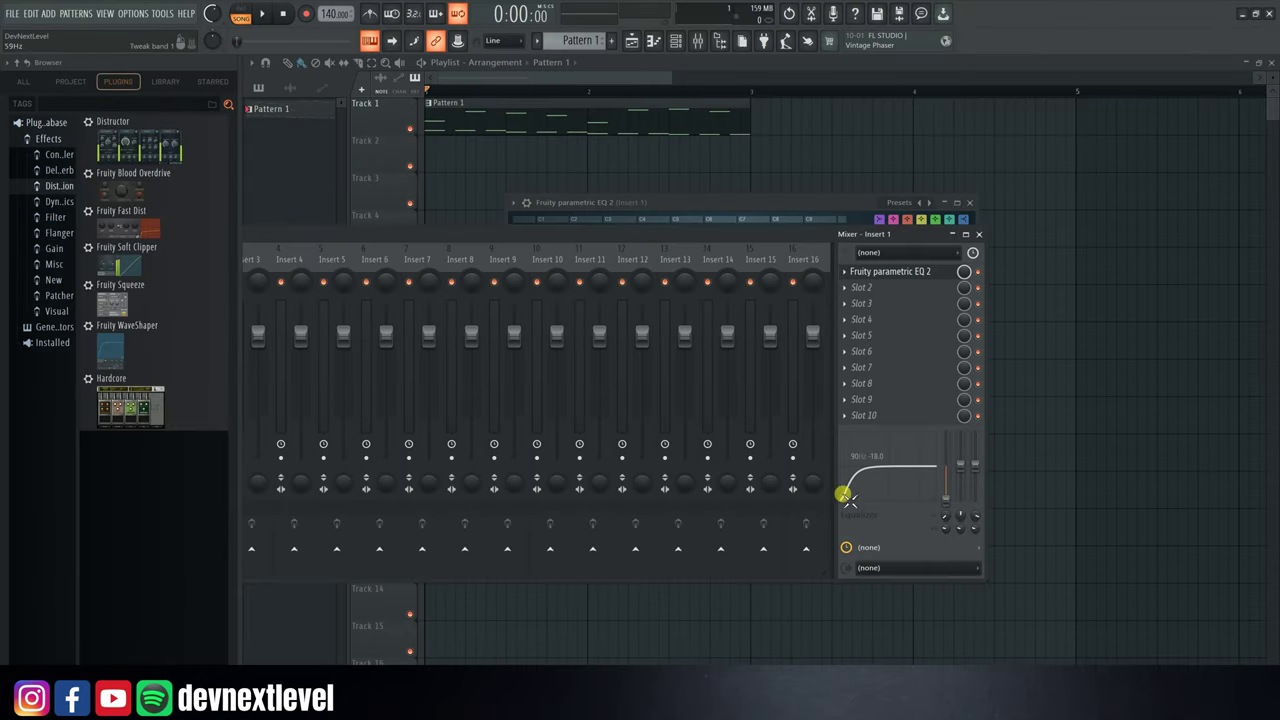
right_click(945, 497)
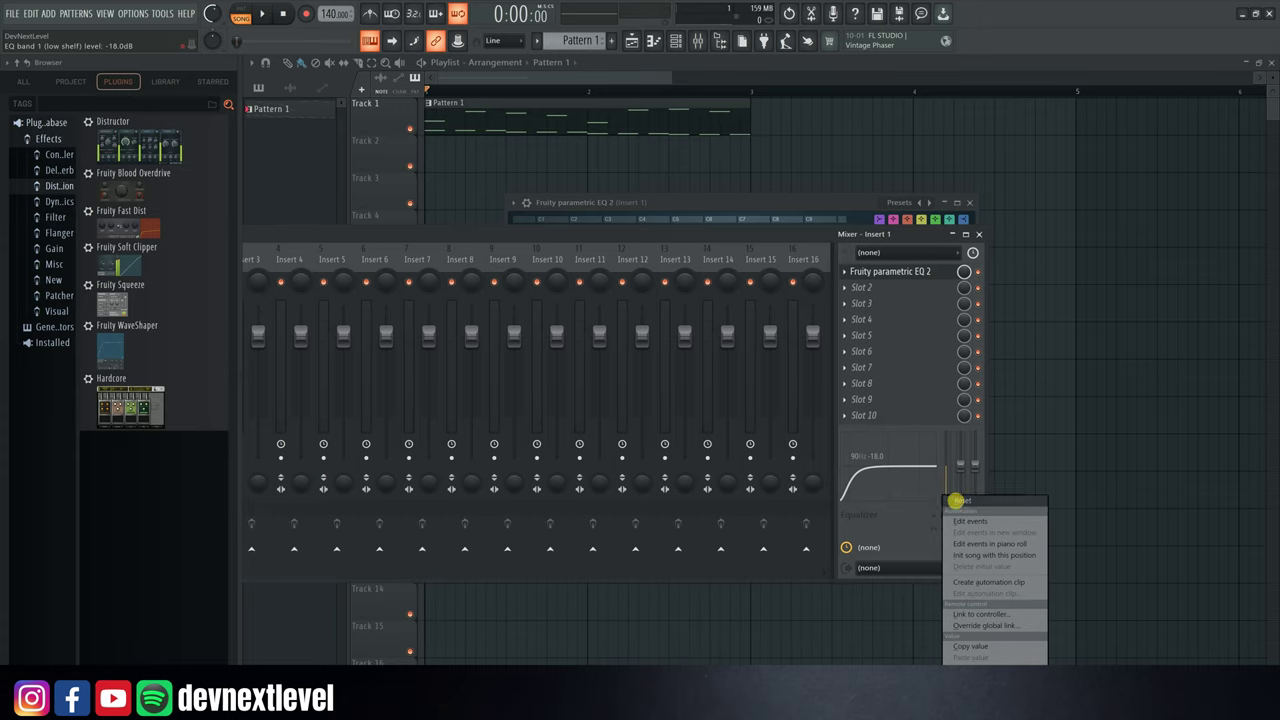
click(958, 500)
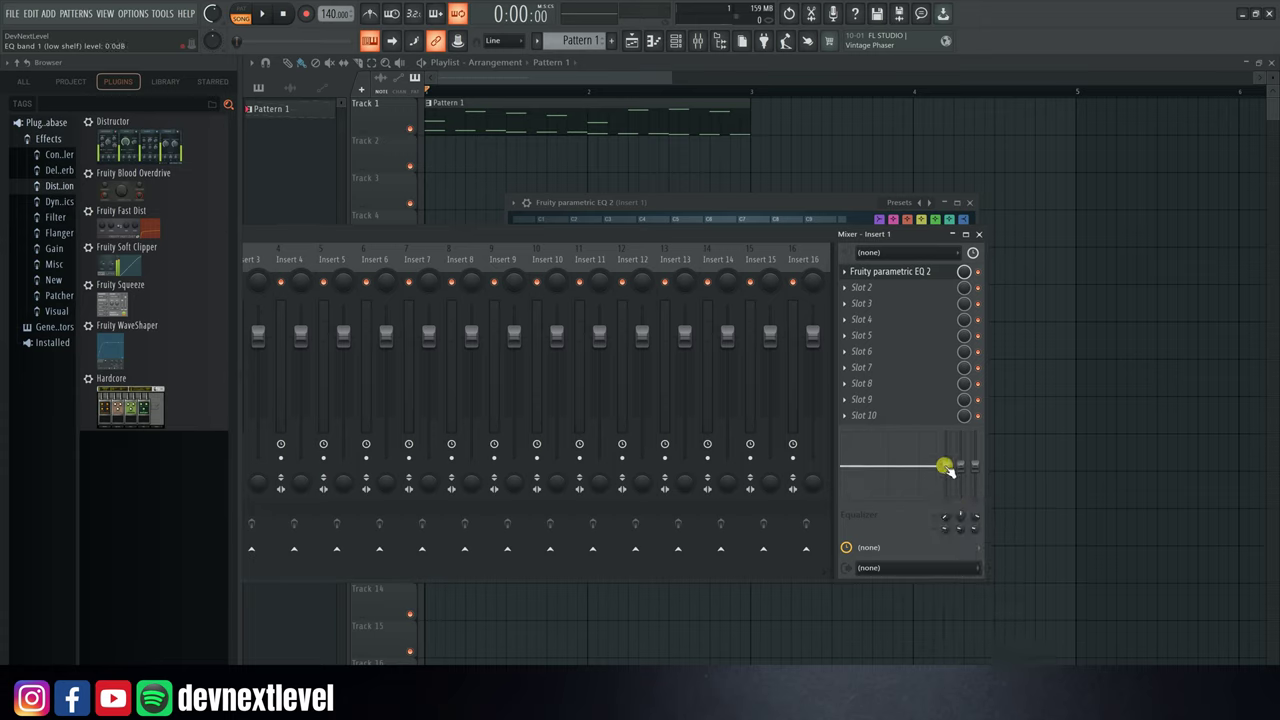
- During playback, sweep the low-shelf level of Insert 1's built-in equalizer between -18 dB and 18 dB, and reset it
key(space)
drag(945, 468, 945, 500)
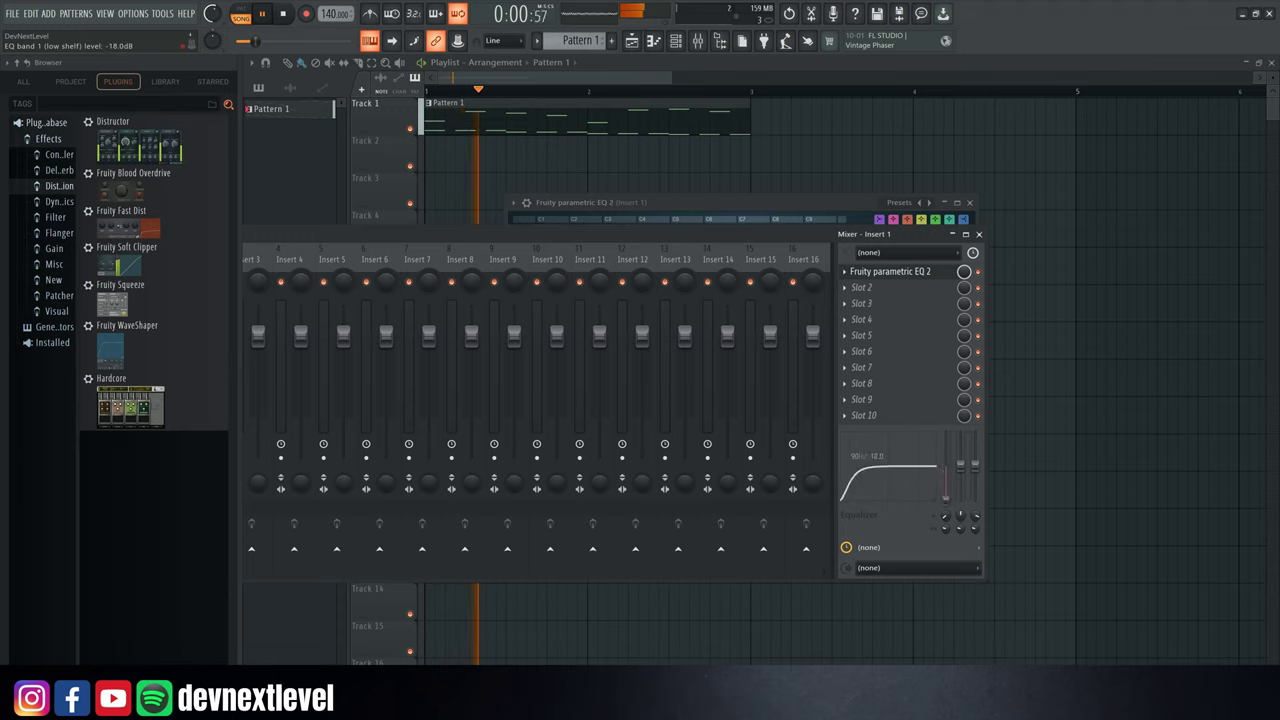
drag(945, 499, 945, 430)
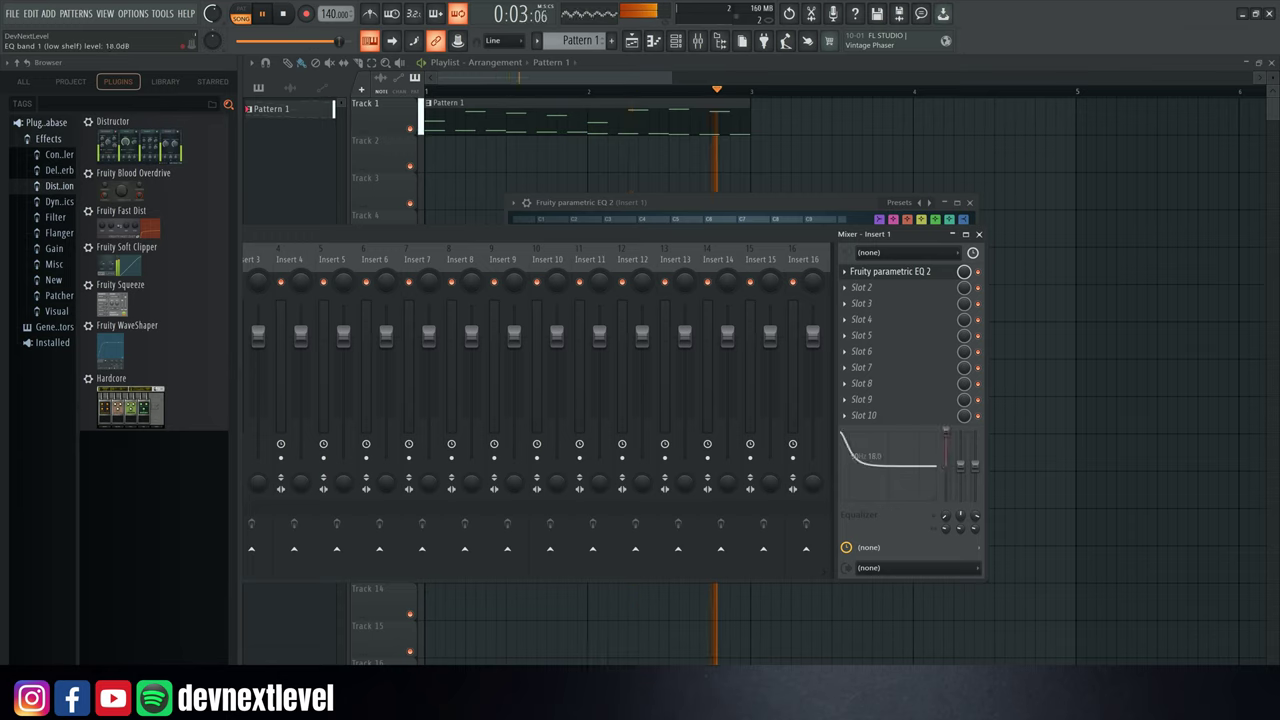
drag(945, 430, 945, 499)
key(space)
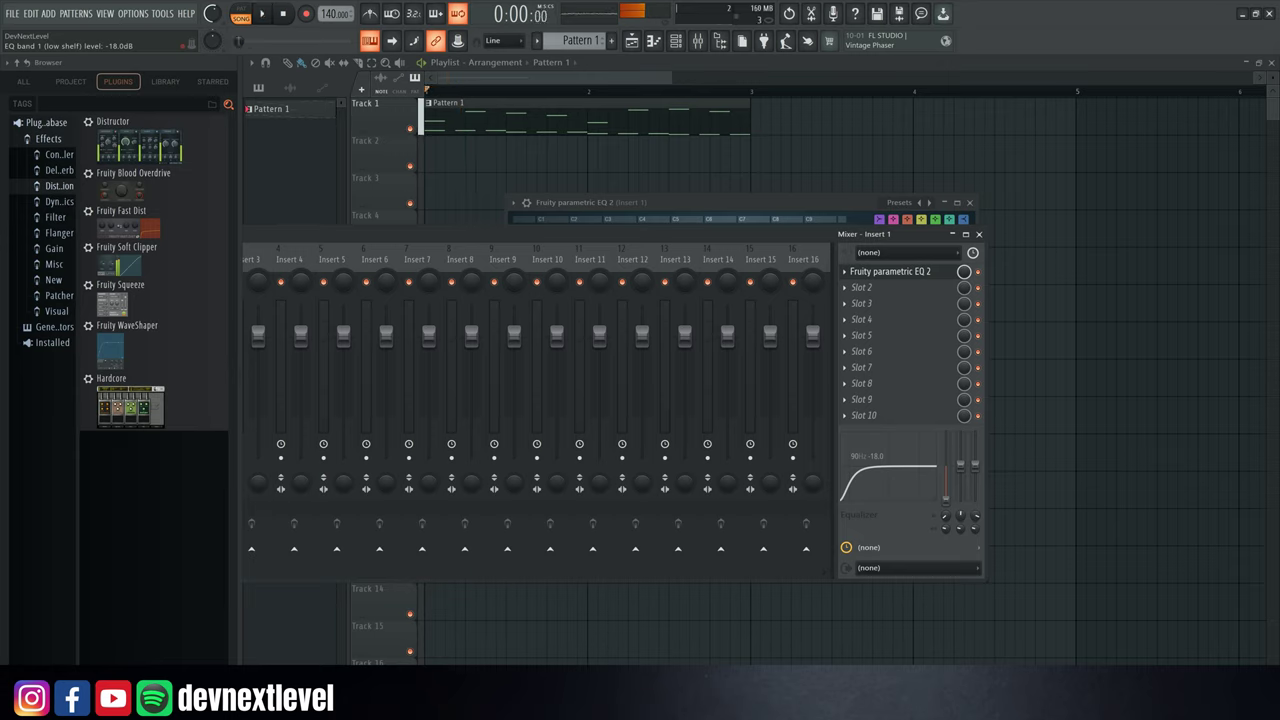
right_click(954, 499)
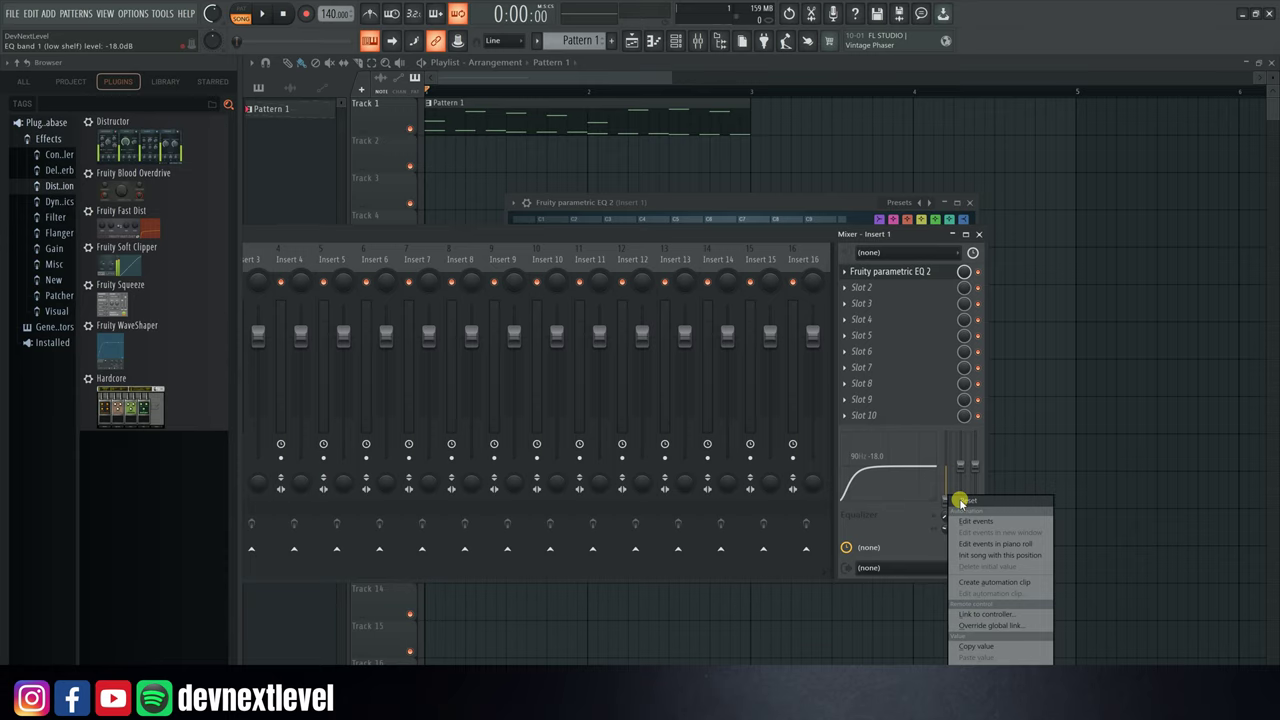
click(960, 501)
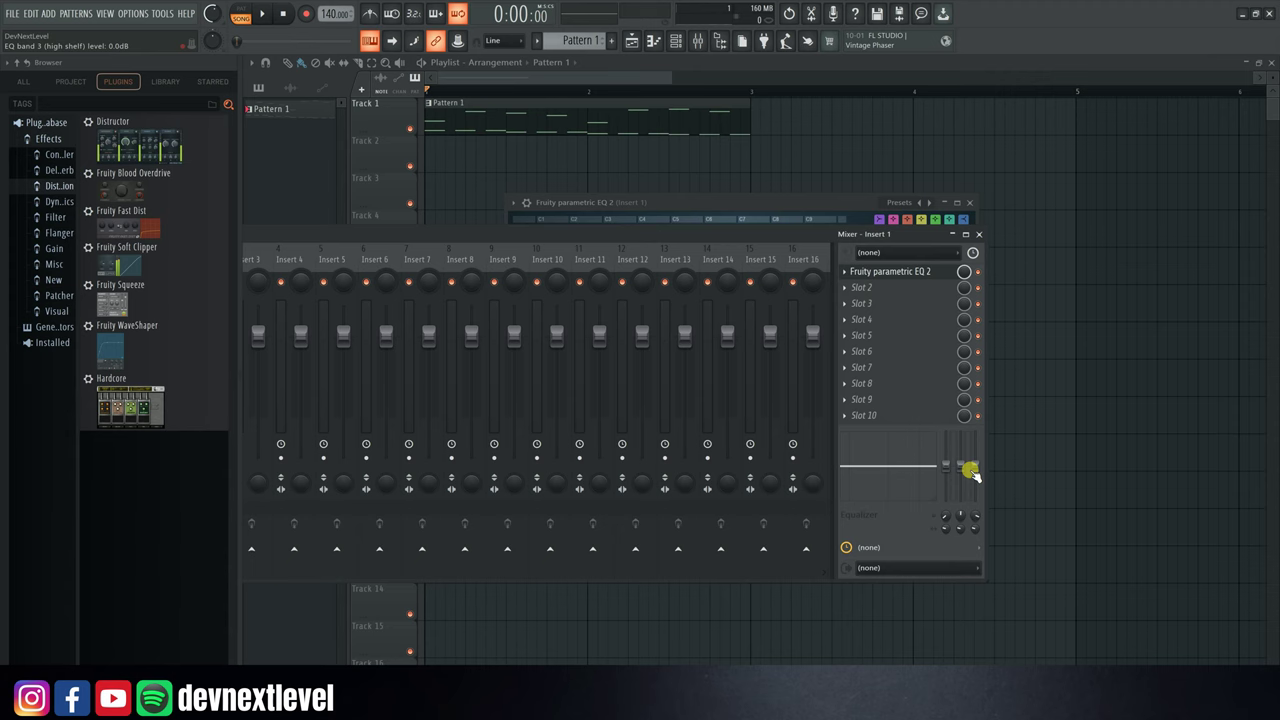
- Load Fruity Parametric EQ into slot 3 of Insert 1 and shape its bands with varied boosts and cuts
click(885, 304)
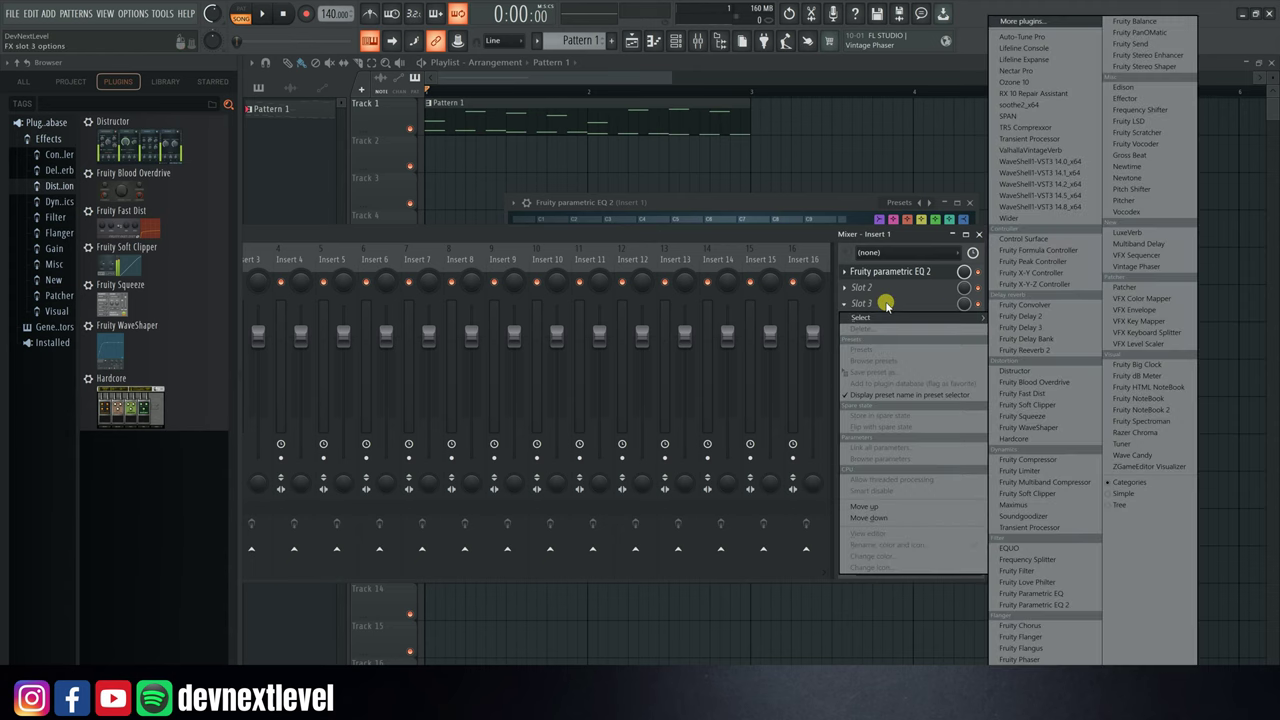
click(1034, 593)
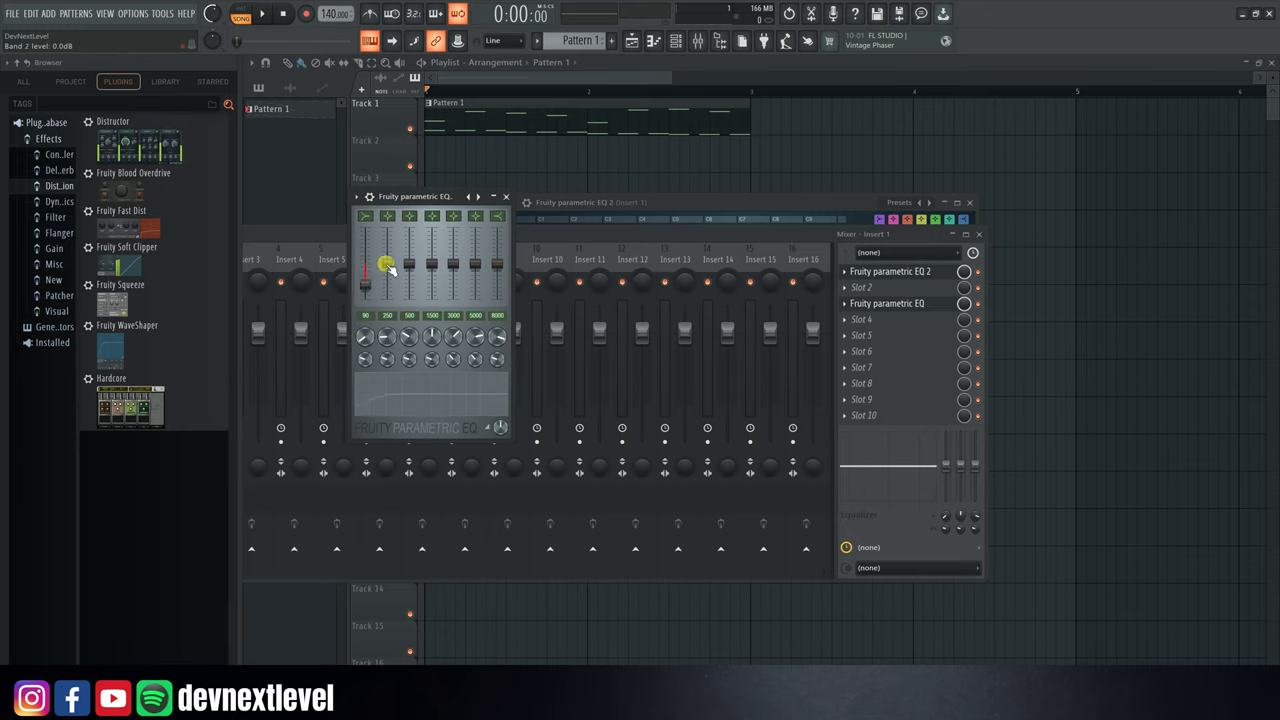
drag(387, 264, 498, 237)
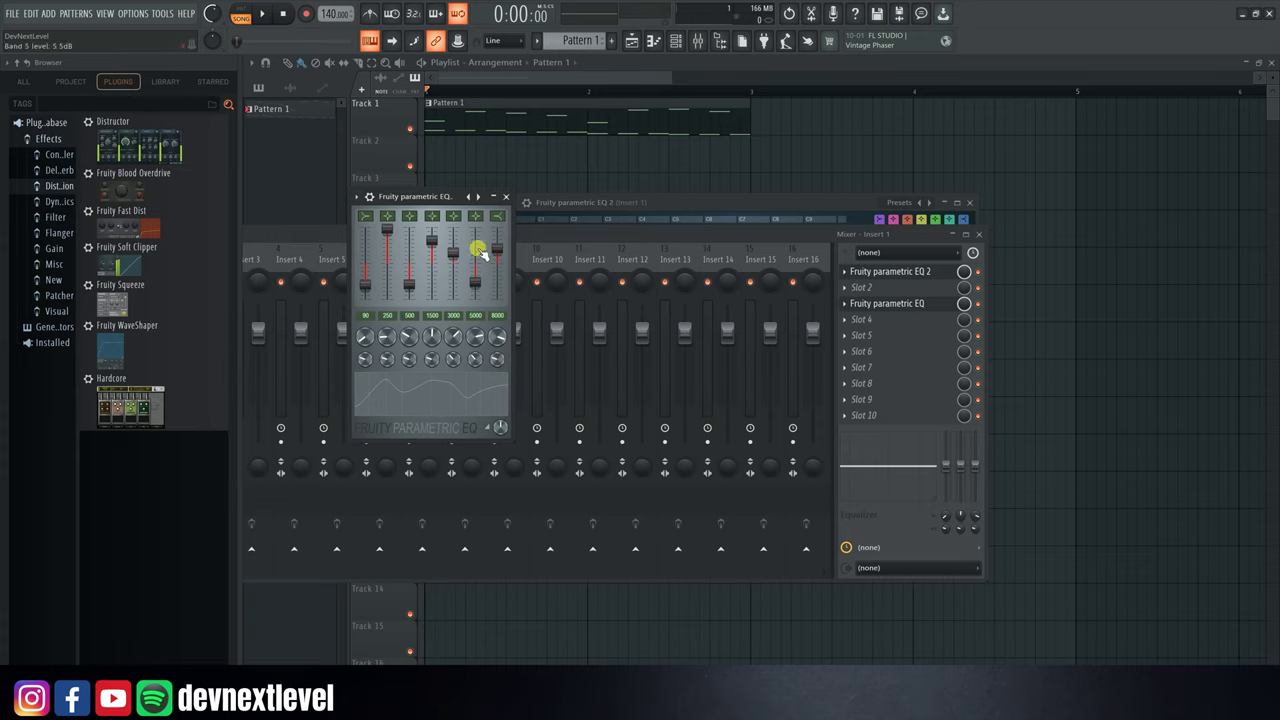
- Delete Fruity Parametric EQ from slot 3 of Insert 1 and open Fruity Parametric EQ 2 from the first slot
click(845, 303)
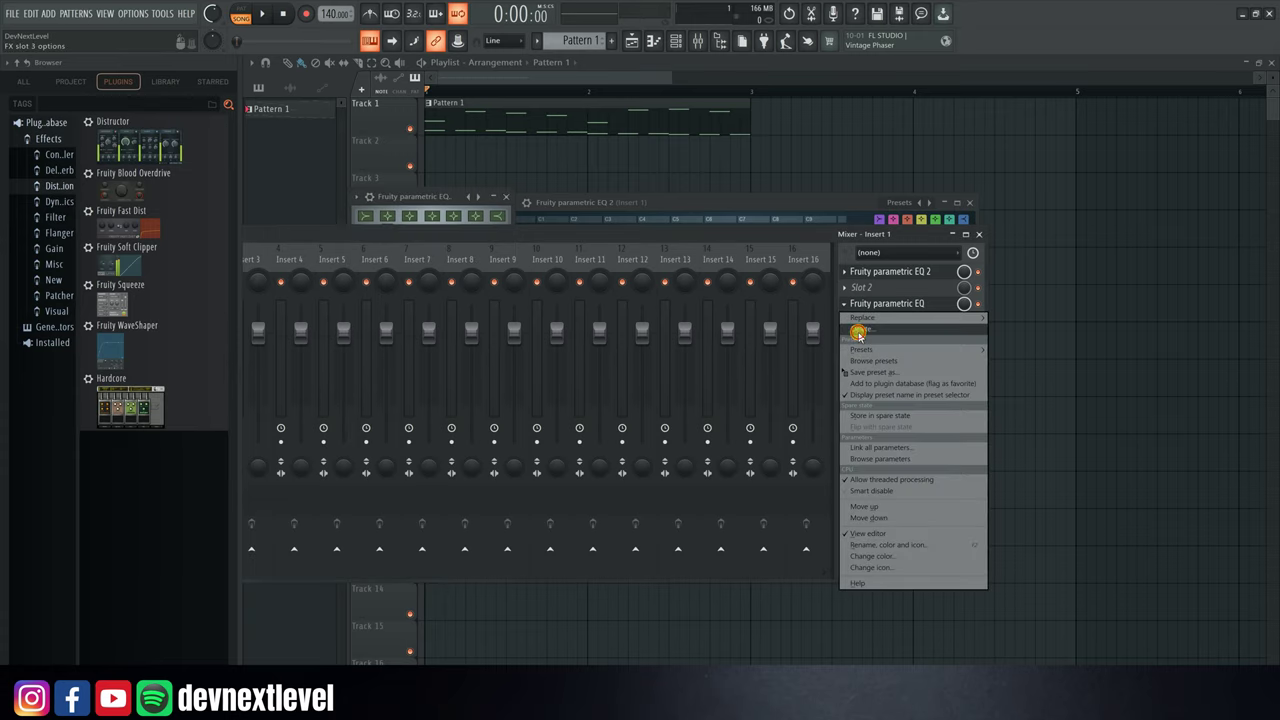
click(858, 331)
click(890, 272)
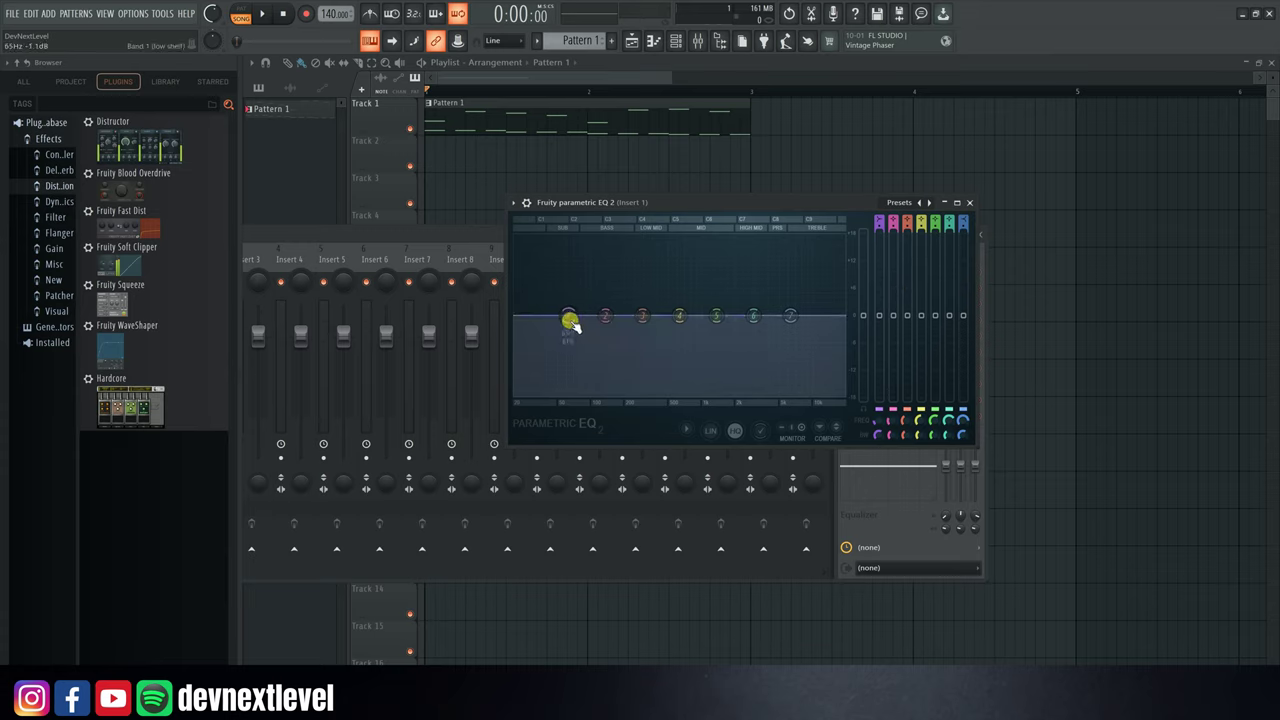
- Audition low-shelf band 1 of Fruity Parametric EQ 2 during playback, leaving it at about 95 Hz and near 0 dB
mouse_move(573, 325)
mouse_down()
mouse_move(574, 267)
mouse_move(580, 386)
mouse_move(574, 240)
mouse_move(574, 314)
mouse_up()
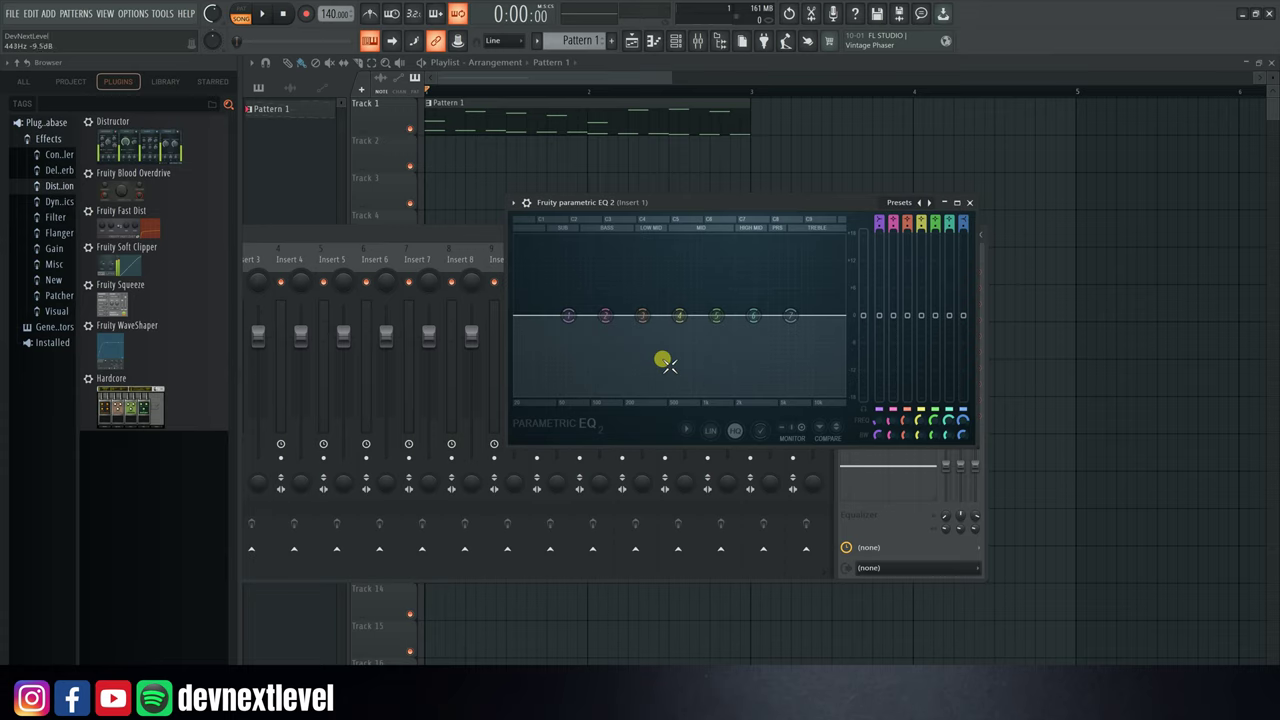
key(space)
drag(572, 326, 591, 391)
key(space)
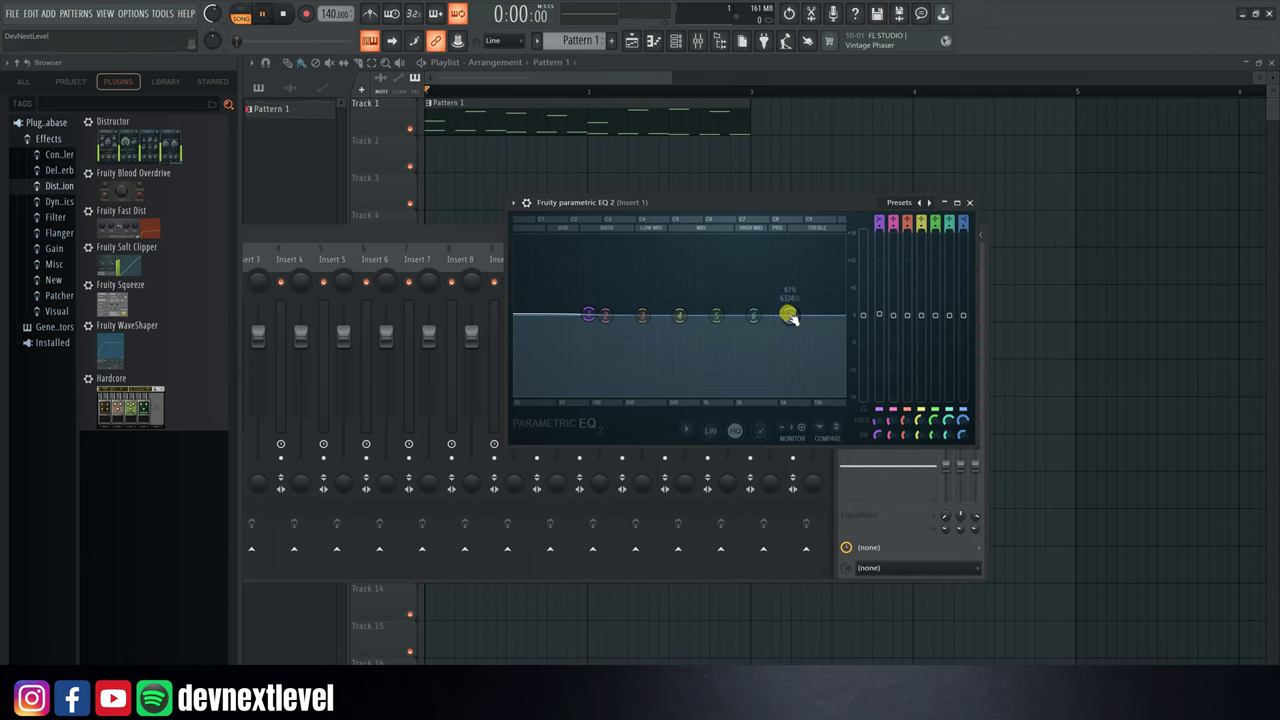
- During playback, try a boost of about 9.9 dB near 580 Hz with peaking band 4 of Fruity Parametric EQ 2
key(space)
drag(790, 316, 674, 271)
key(space)
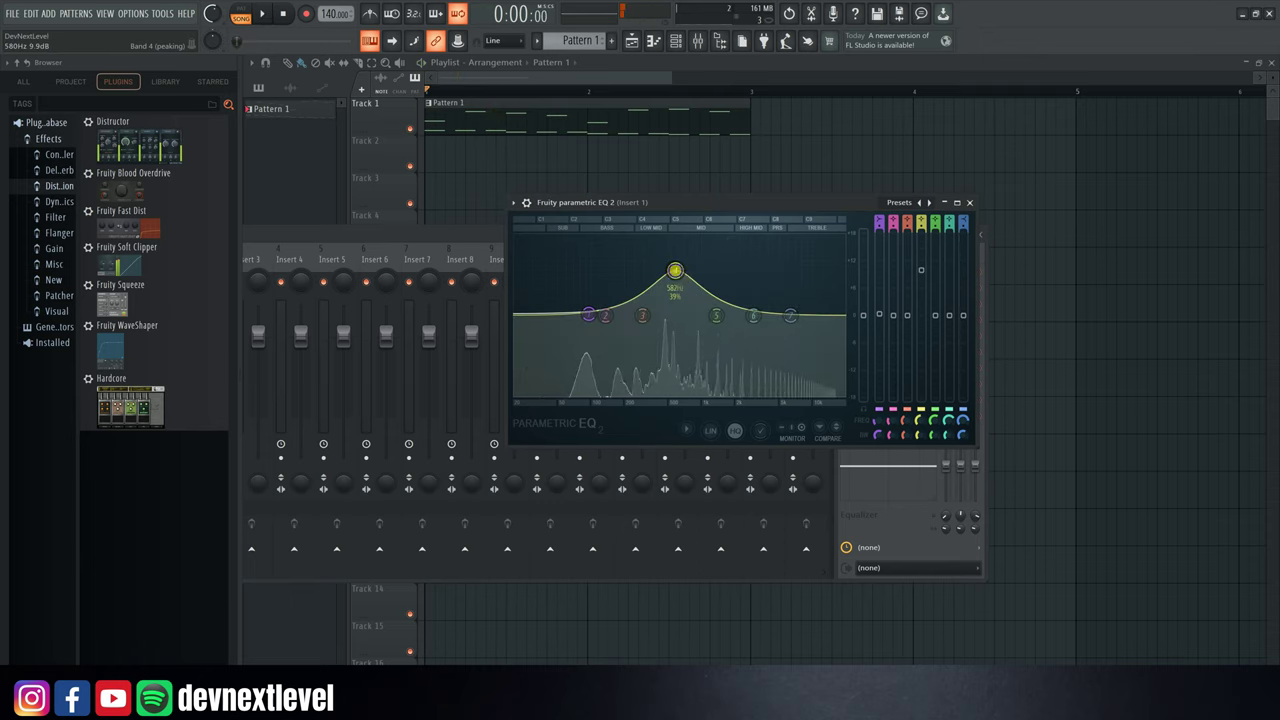
- Stop playback and reset peaking band 4 of Fruity Parametric EQ 2 to its default
key(space)
right_click(675, 271)
click(690, 287)
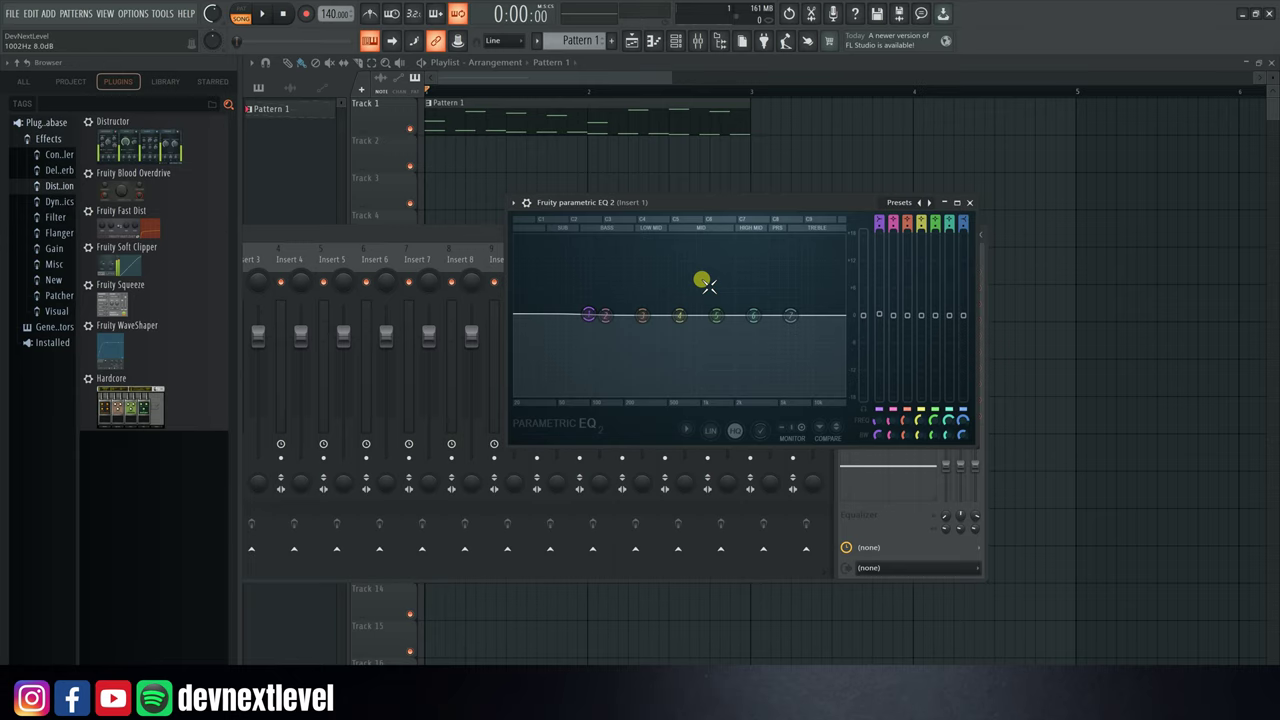
- Change band 1 of Fruity Parametric EQ 2 from a low shelf to a high-pass filter
right_click(588, 316)
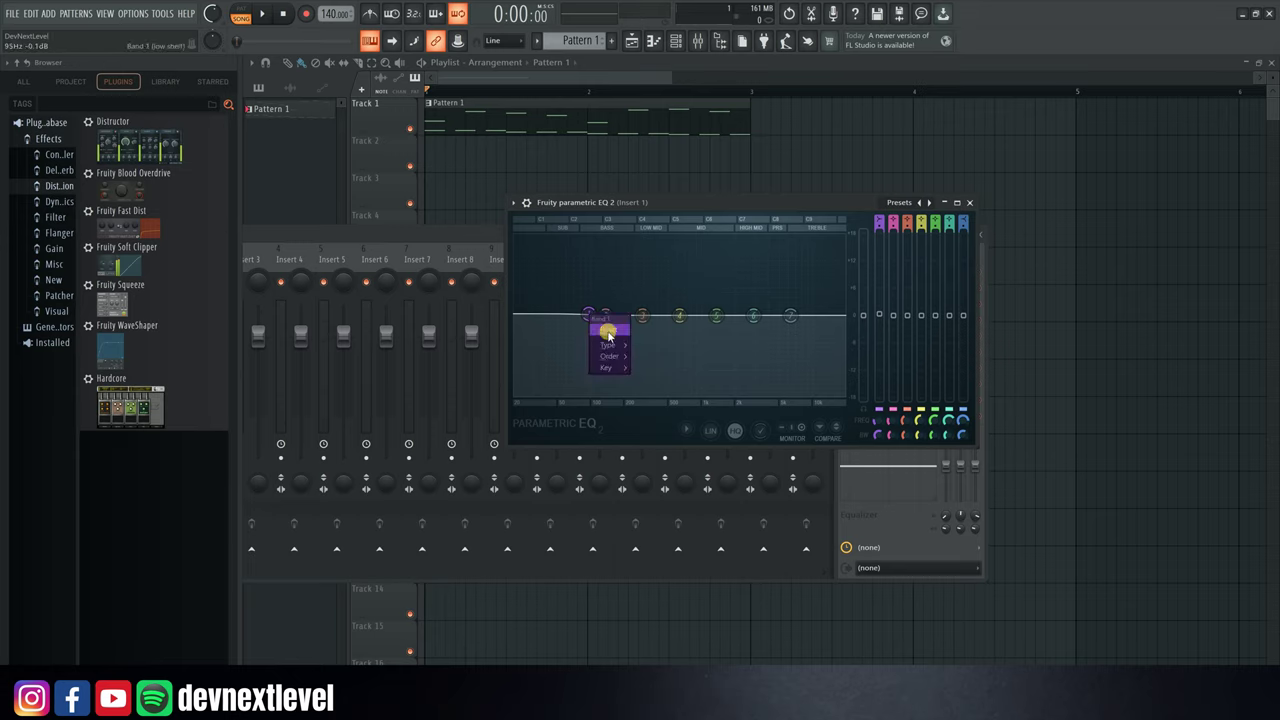
mouse_move(615, 352)
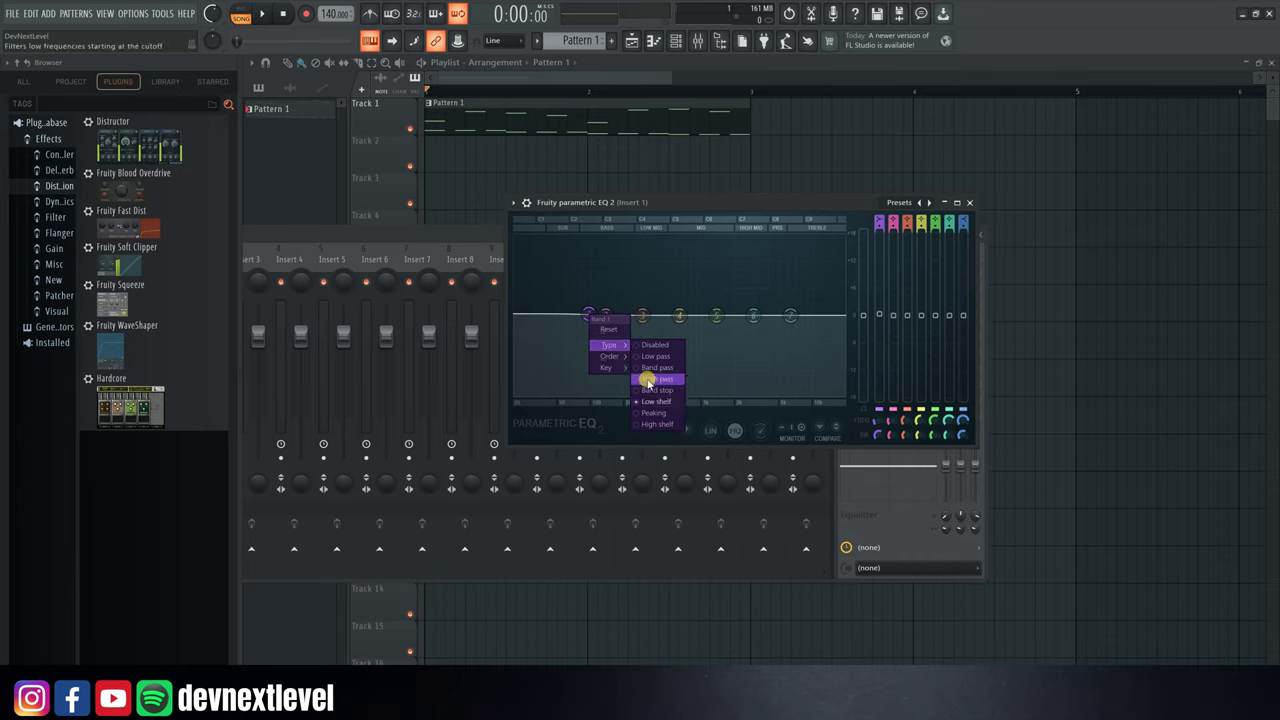
click(648, 380)
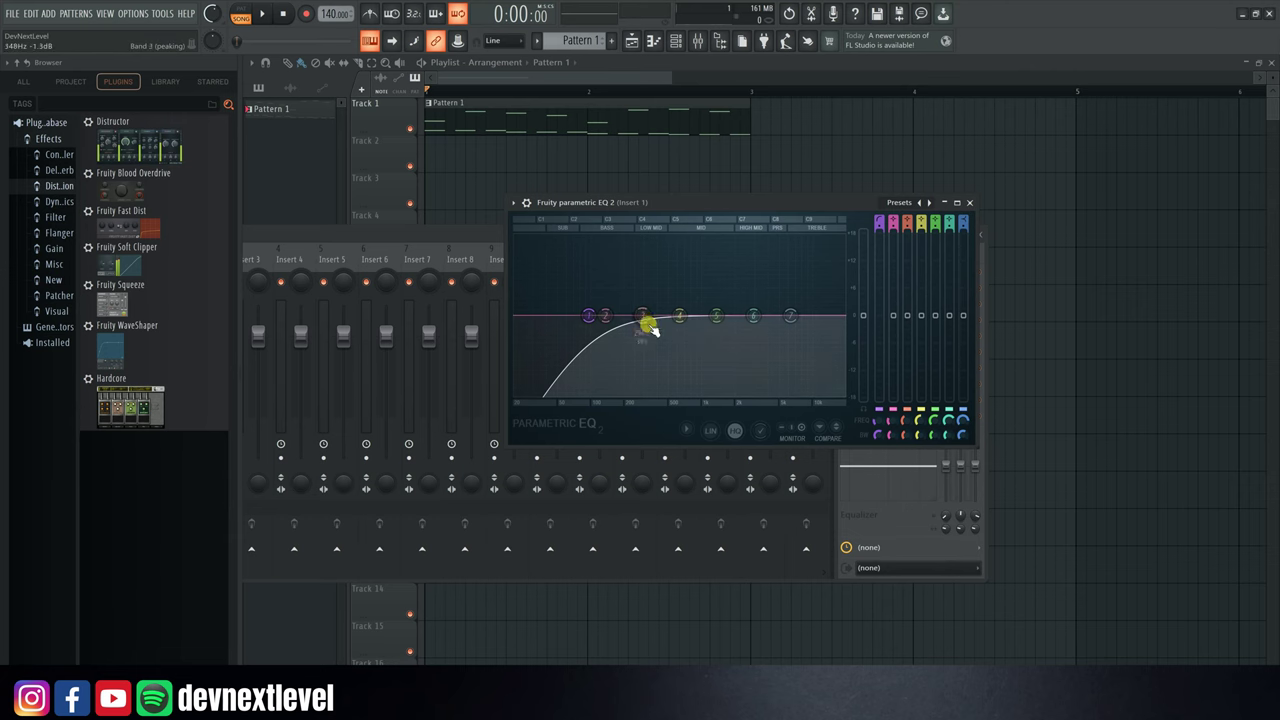
- Sweep the cutoff of high-pass band 1 back and forth, leaving it at about 219 Hz
drag(651, 330, 612, 316)
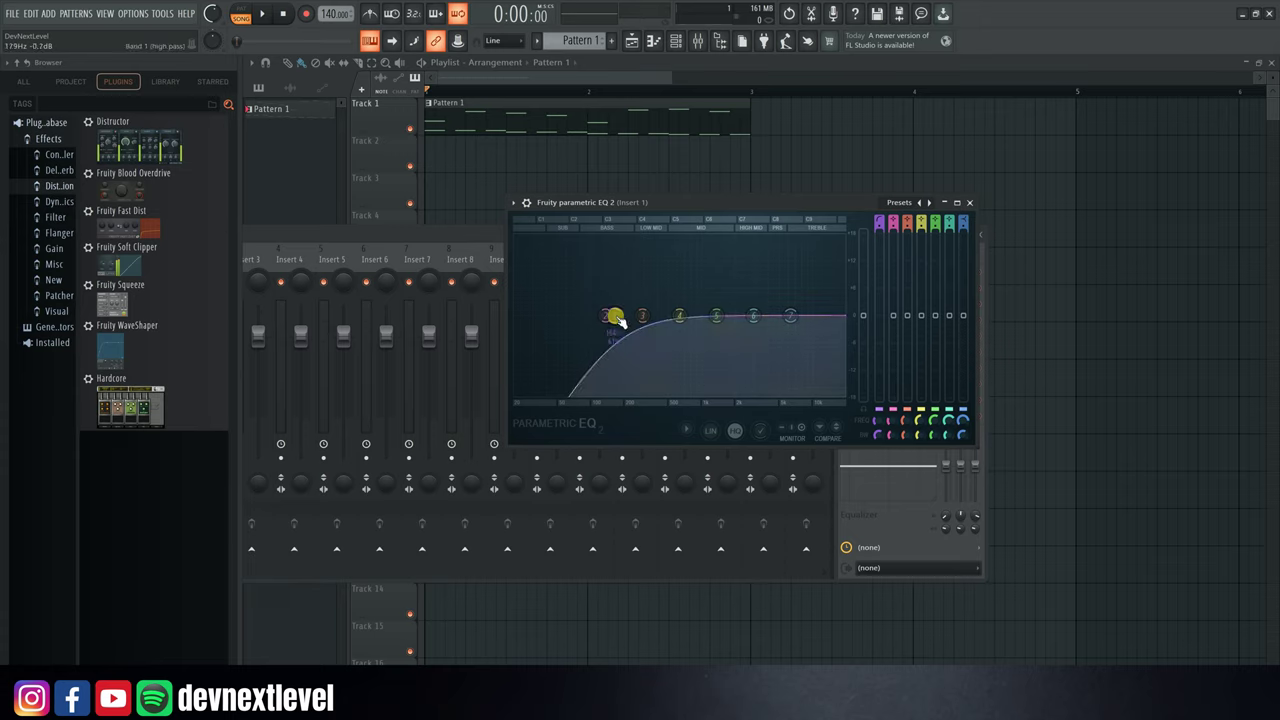
drag(610, 316, 641, 335)
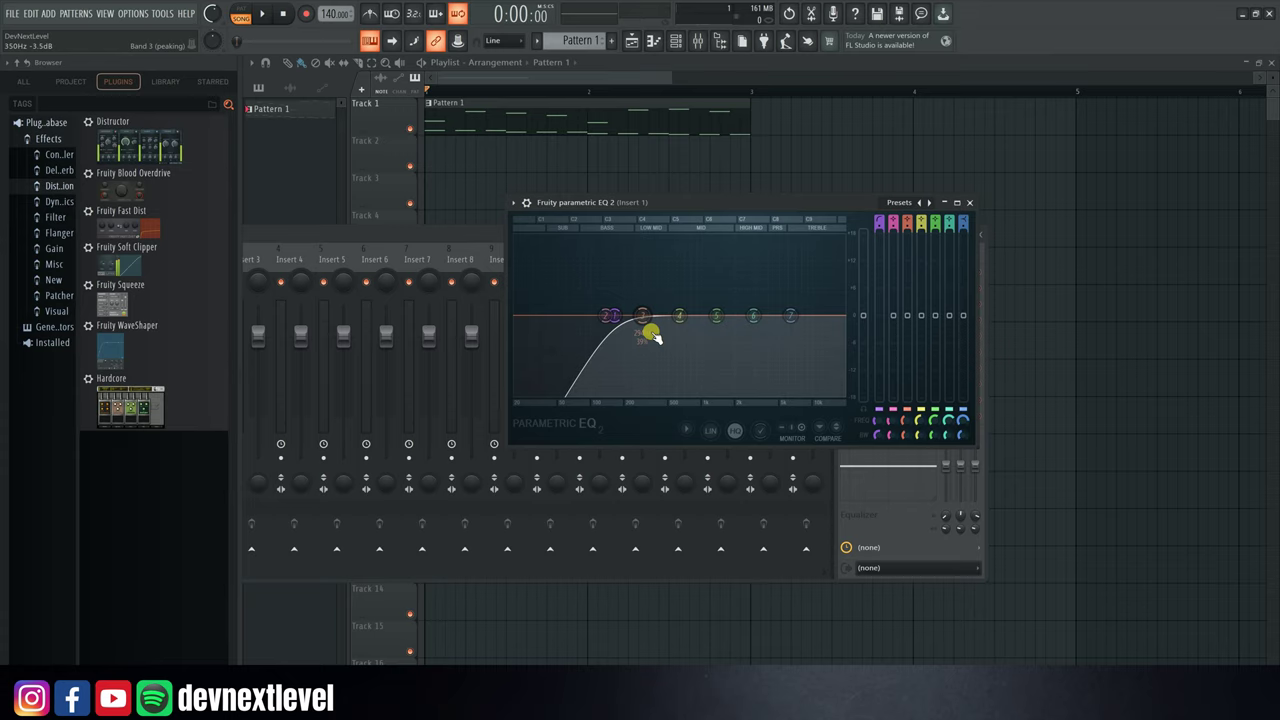
drag(640, 330, 607, 318)
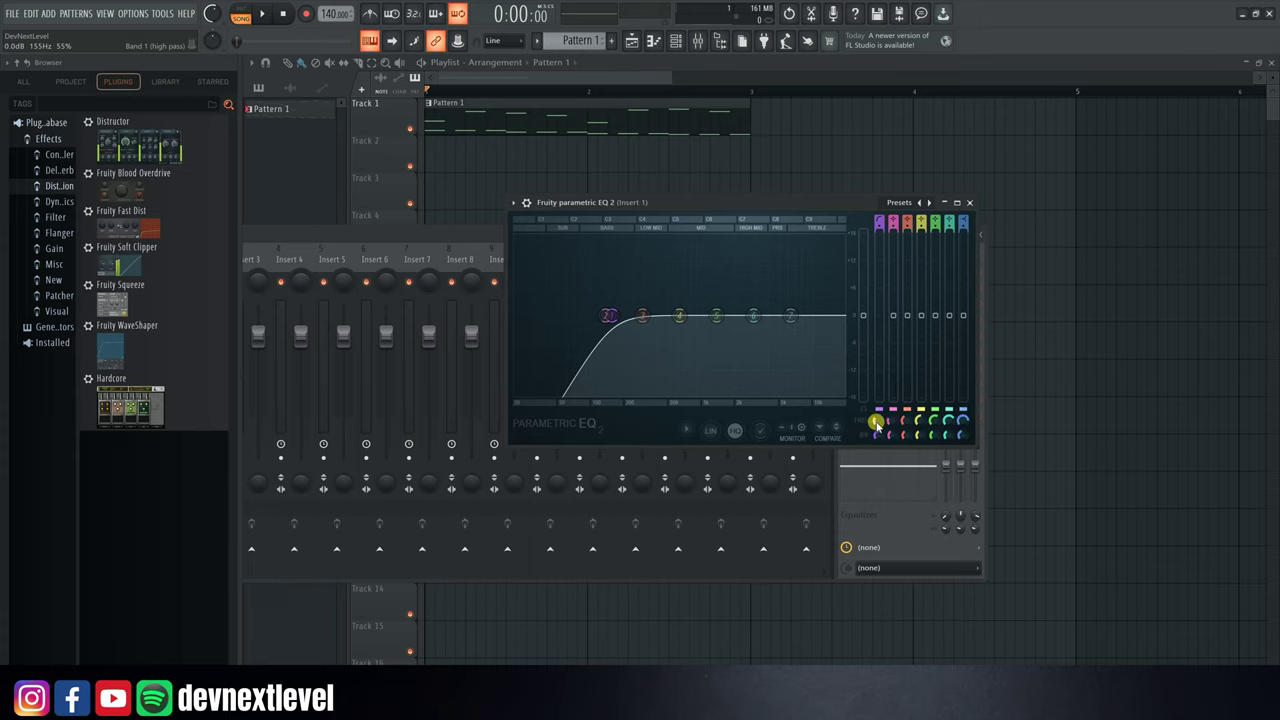
drag(875, 422, 874, 421)
drag(602, 315, 628, 316)
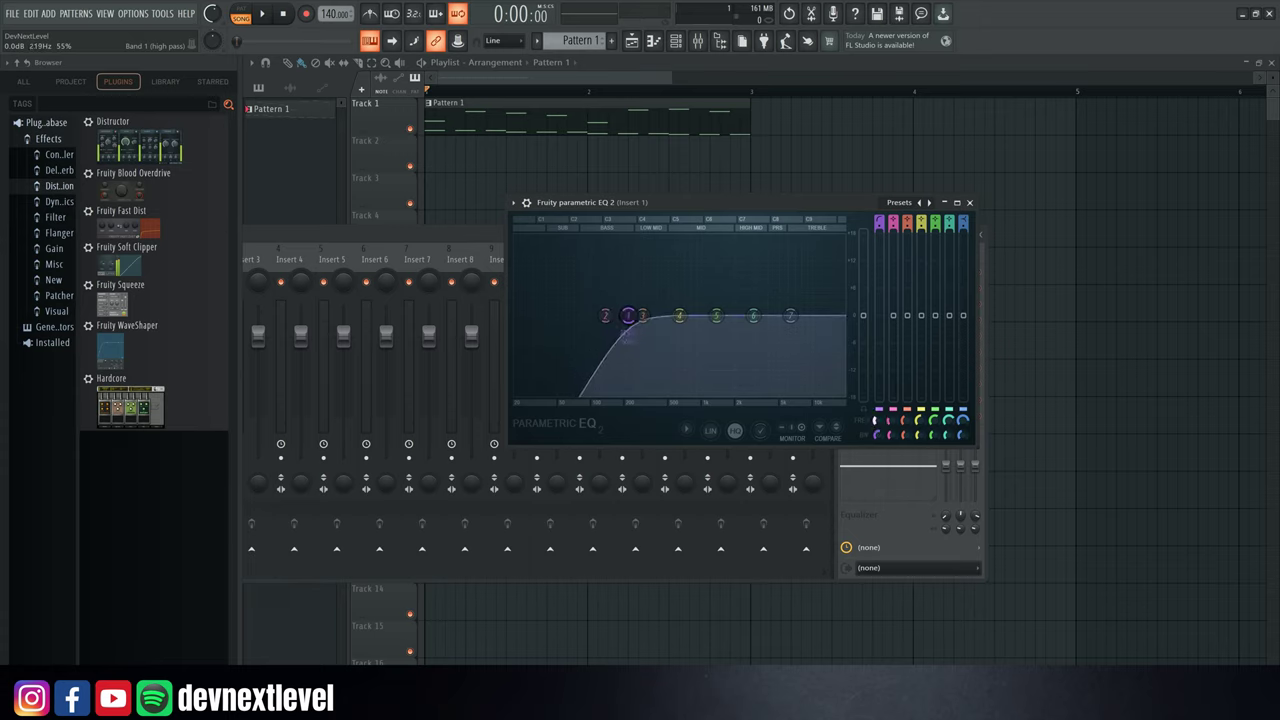
- Try the Steep 8 filter order on high-pass band 1
right_click(630, 318)
mouse_move(655, 359)
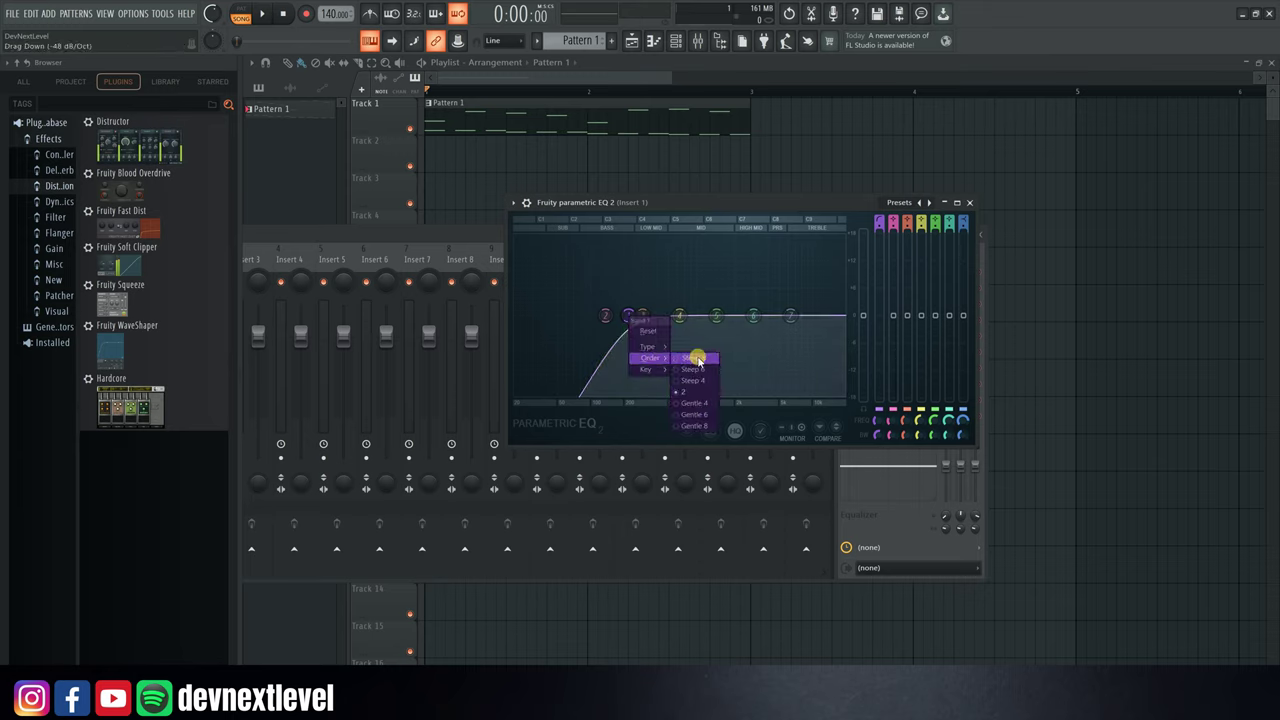
click(697, 360)
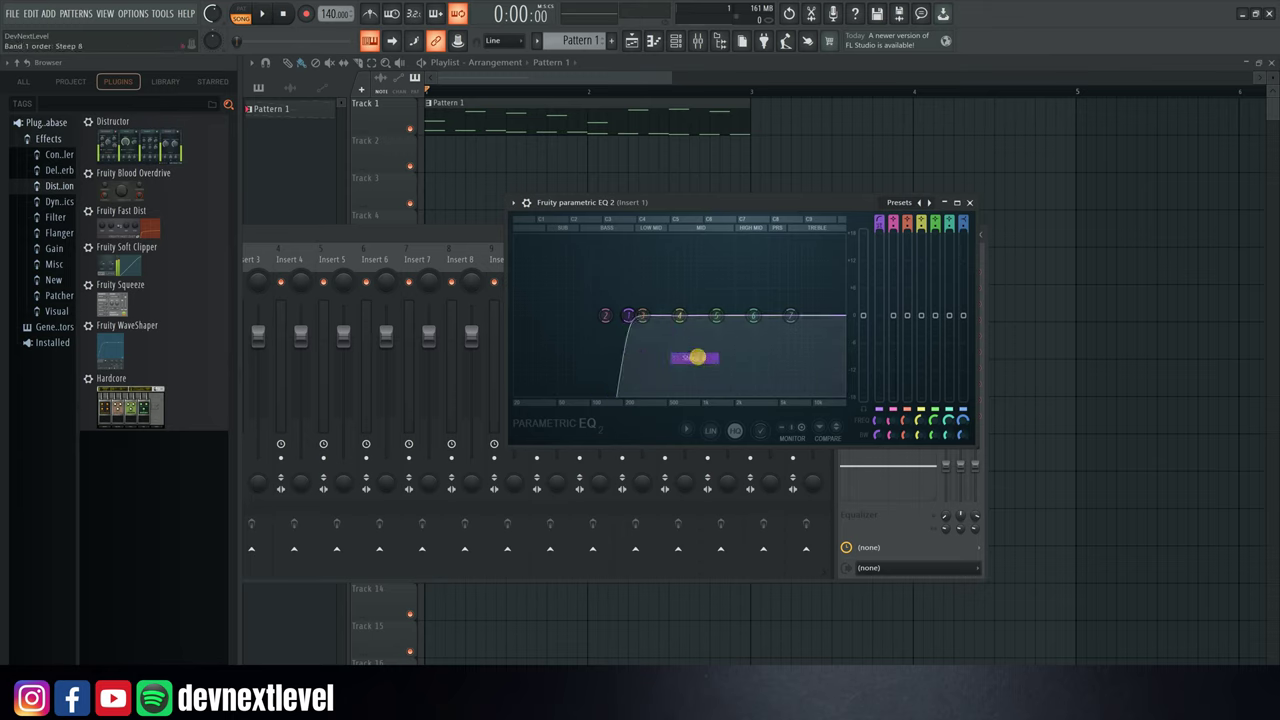
- Set the filter order of high-pass band 1 to Gentle 4
right_click(634, 317)
mouse_move(652, 358)
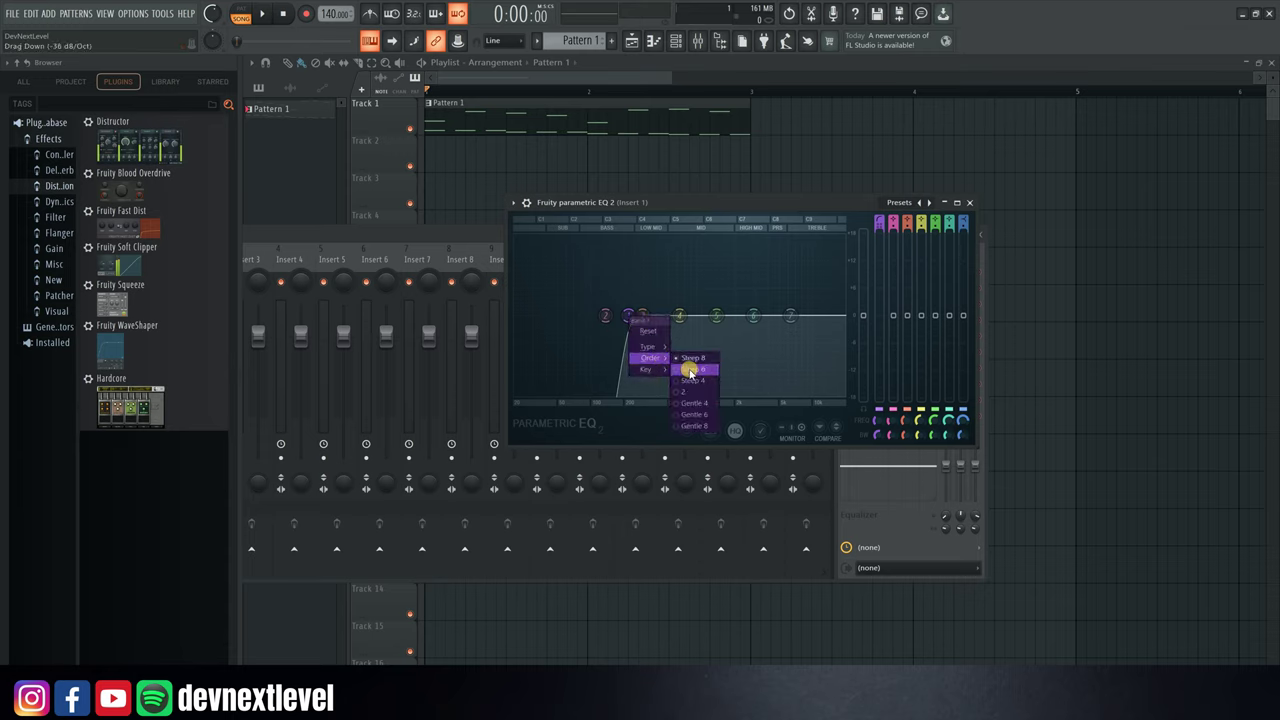
click(694, 402)
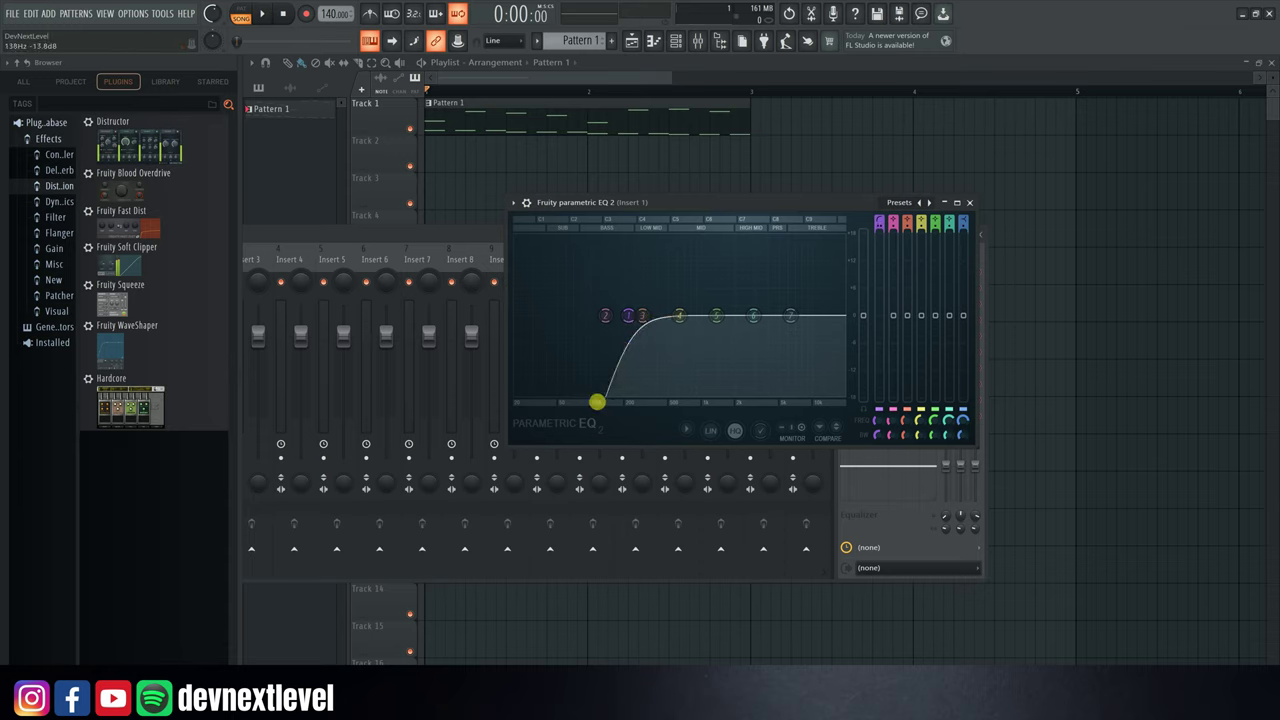
drag(597, 402, 617, 362)
- Change band 7 to a low-pass filter and pull peaking bands 6 and 5 slightly below 0 dB, with band 5 near 1.4 kHz
right_click(792, 318)
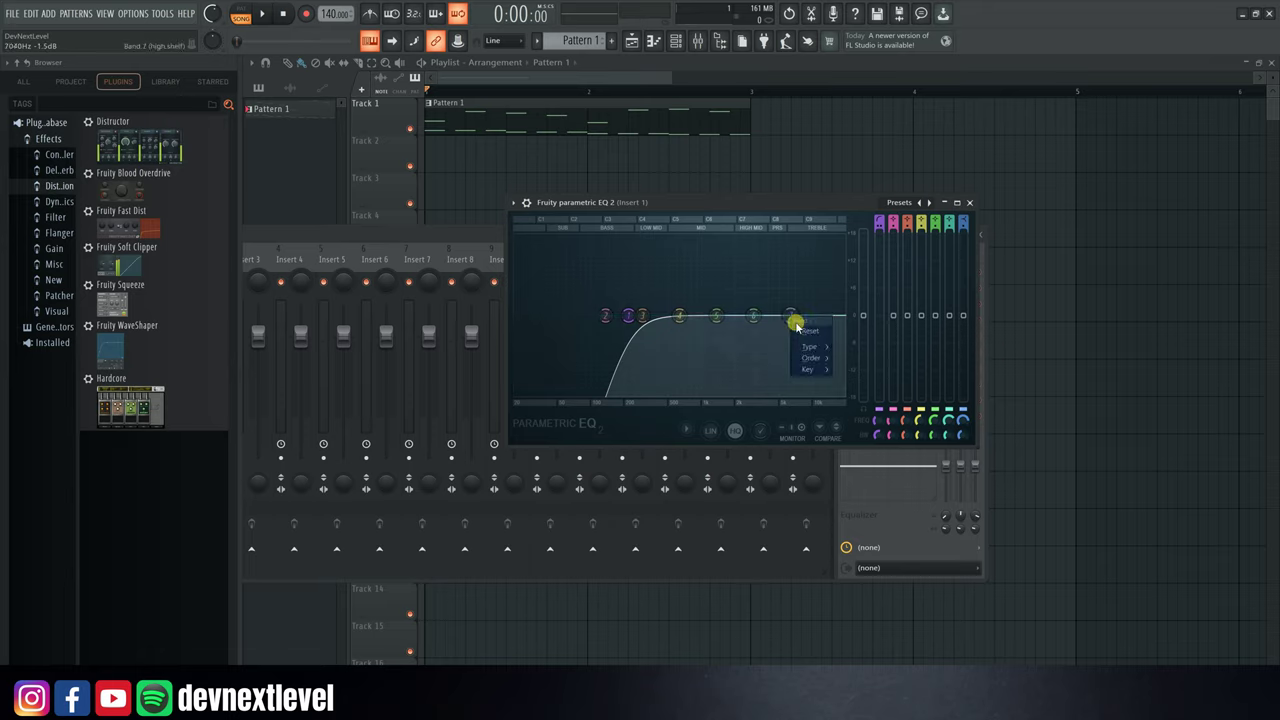
click(848, 357)
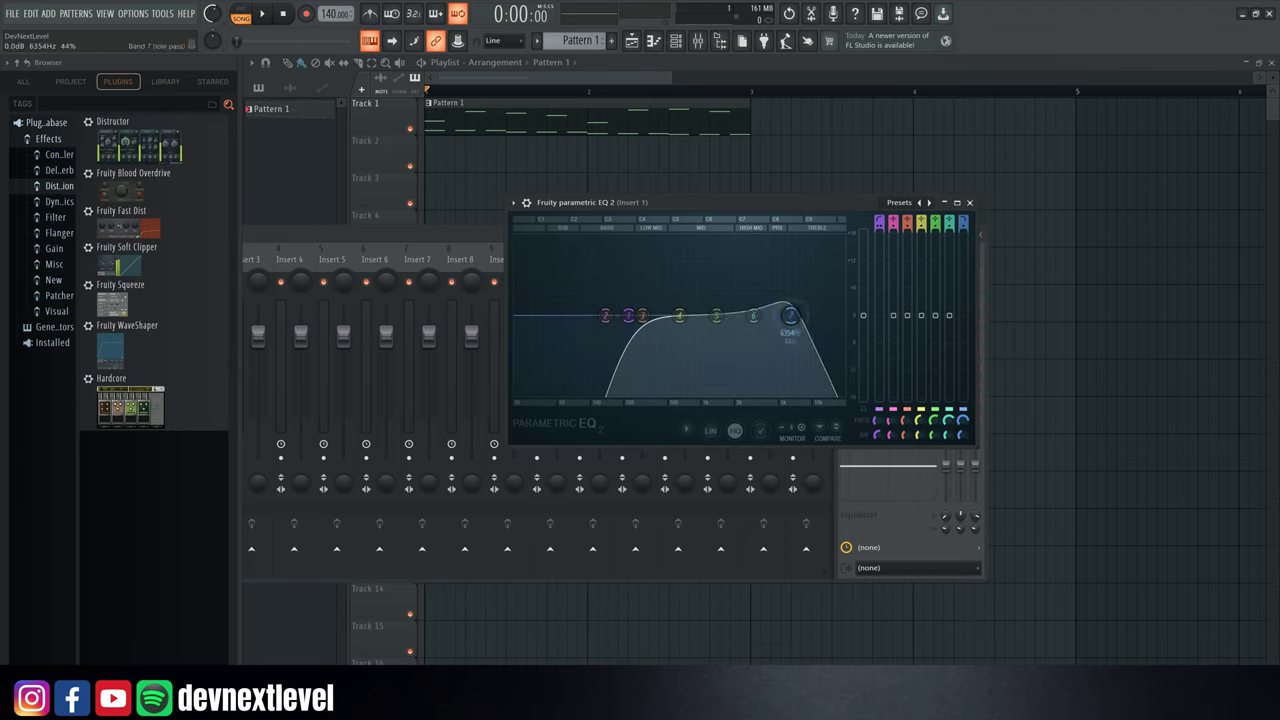
drag(753, 316, 787, 330)
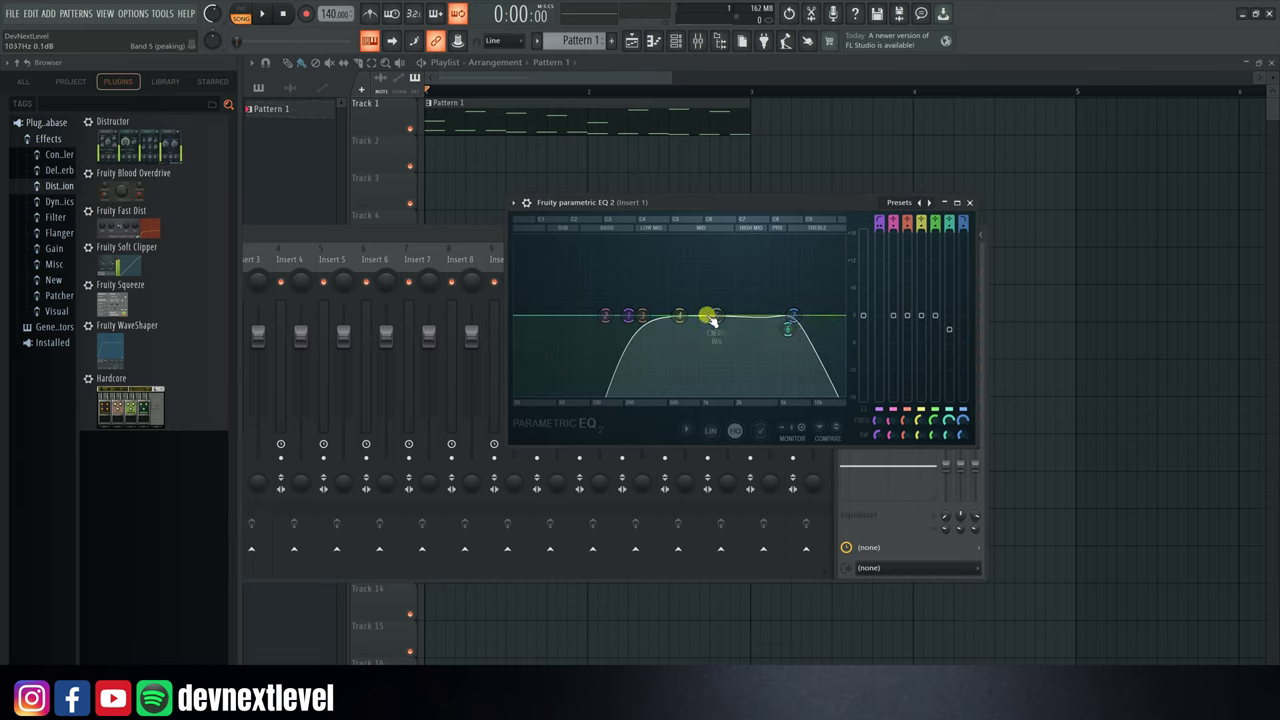
mouse_move(716, 316)
mouse_down()
mouse_move(720, 280)
mouse_move(719, 334)
mouse_up()
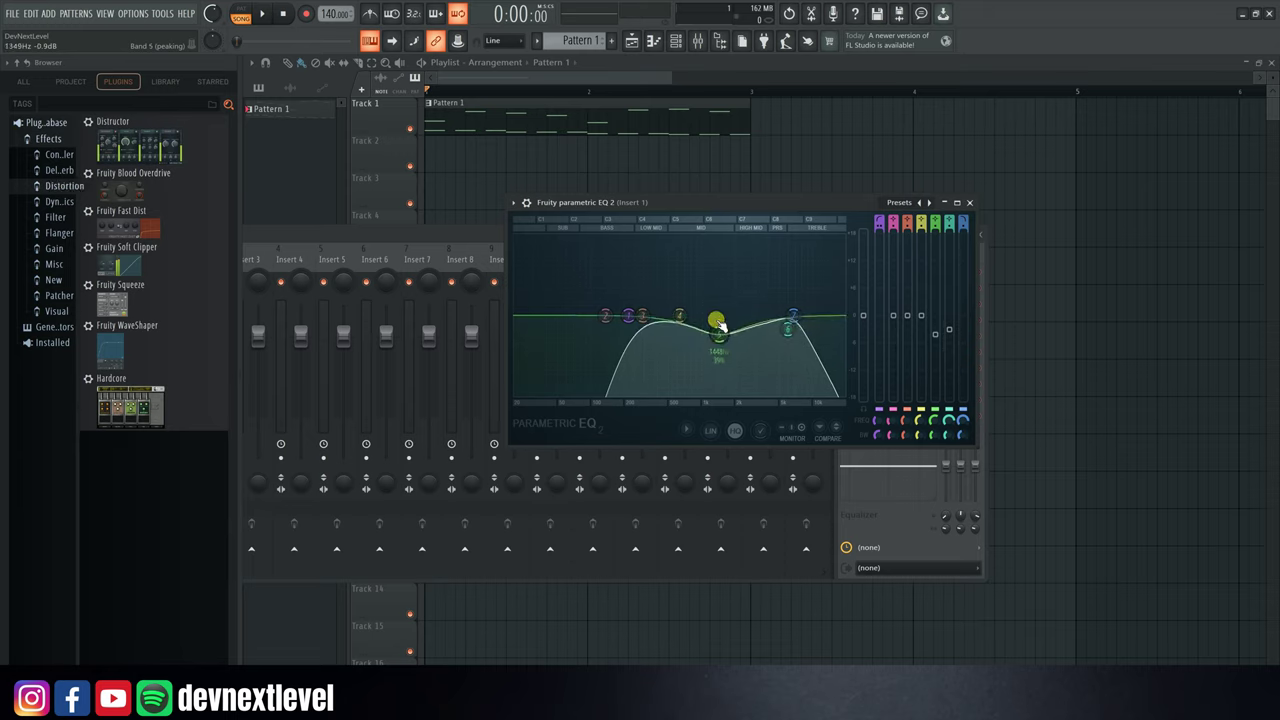